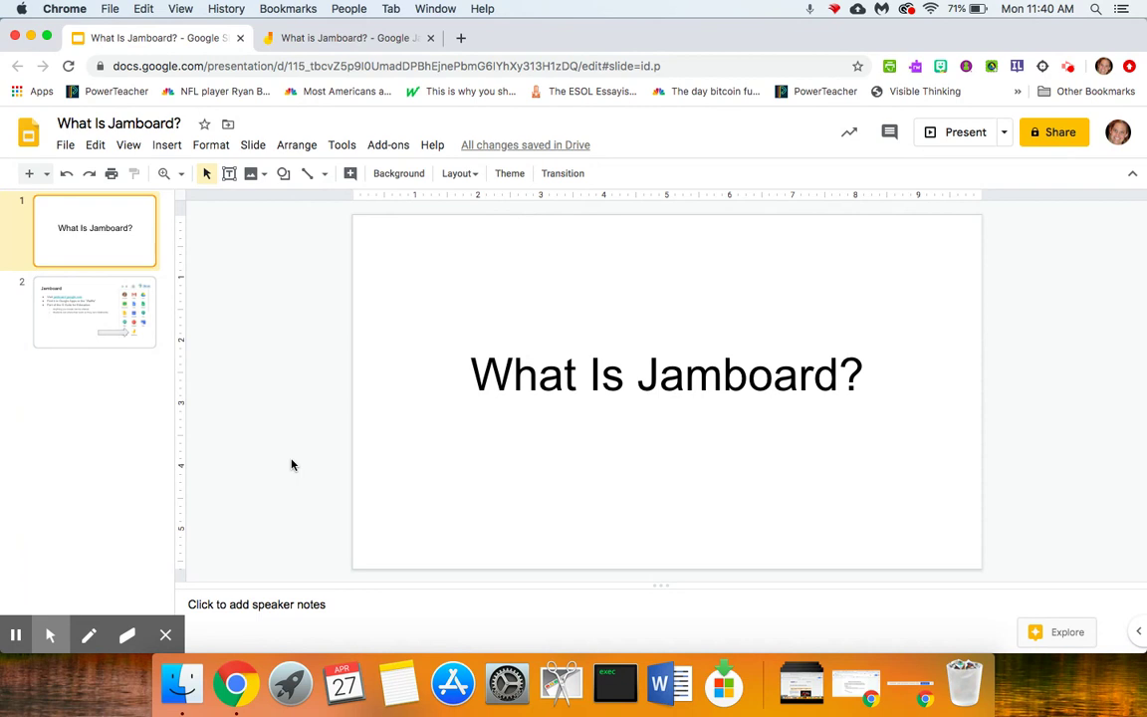
Step: Open slide 2, which lists where to find Jamboard beside an apps grid image
left_click(71, 338)
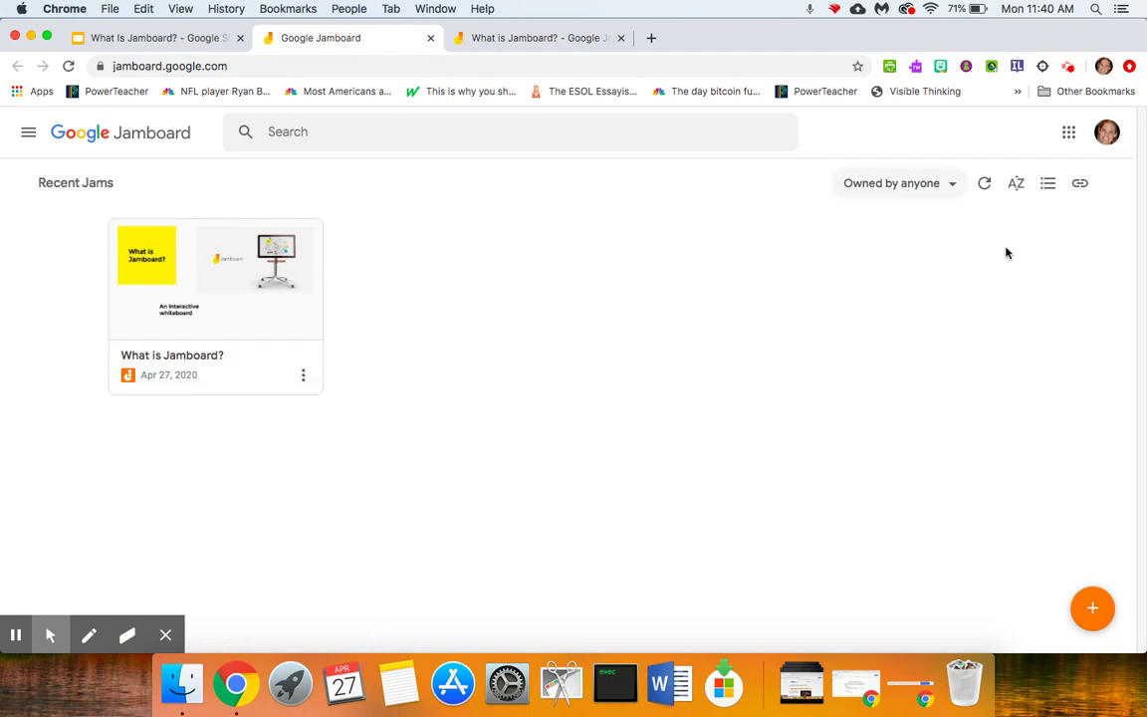
Step: Create a blank Untitled Jam, then return to the 'What is Jamboard?' jam
left_click(1093, 610)
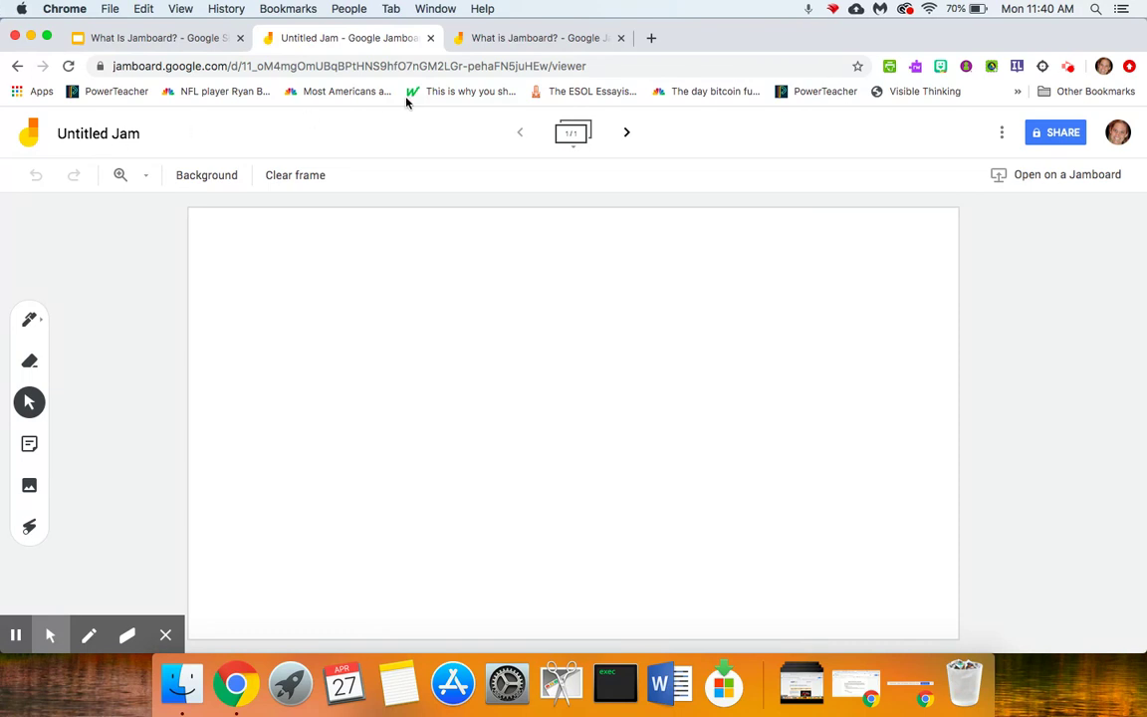
left_click(493, 42)
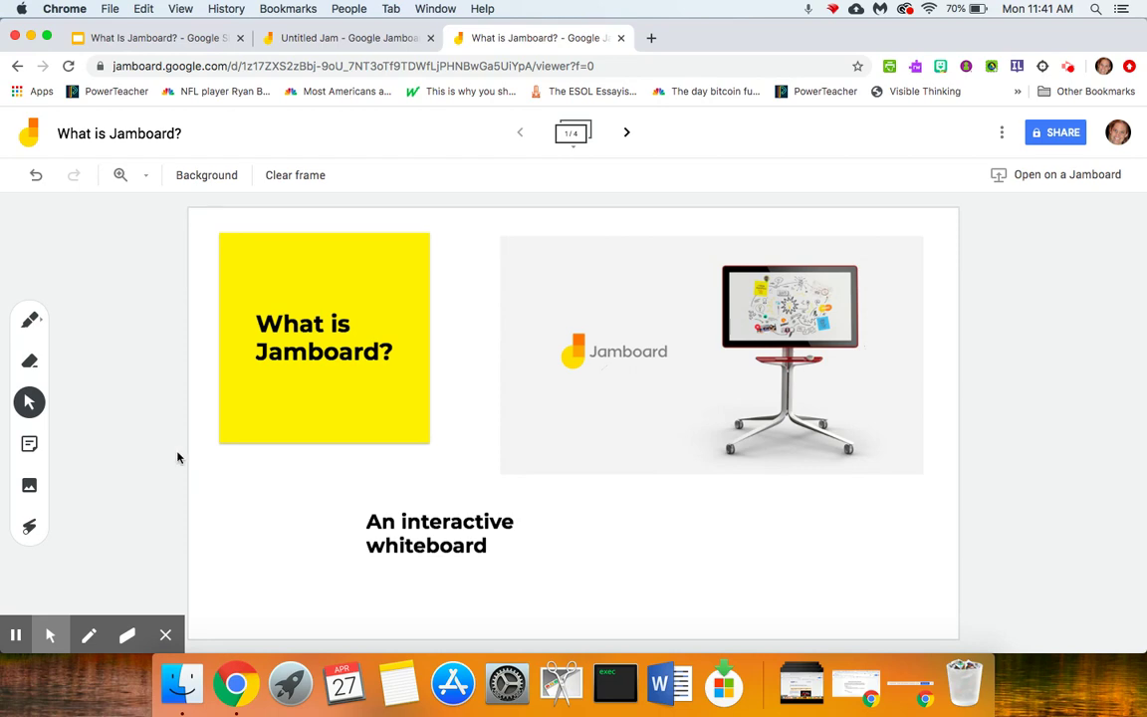
Step: Advance to frame 2 of 4, Features, and pick the Pen tool
left_click(626, 133)
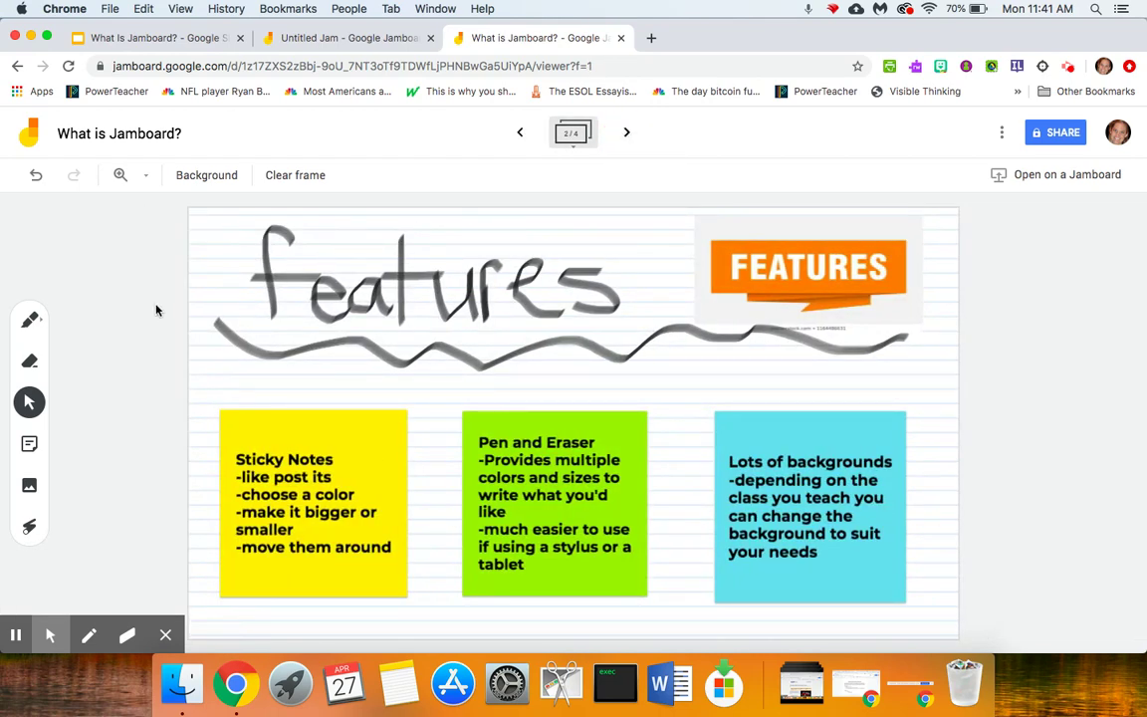
left_click(40, 323)
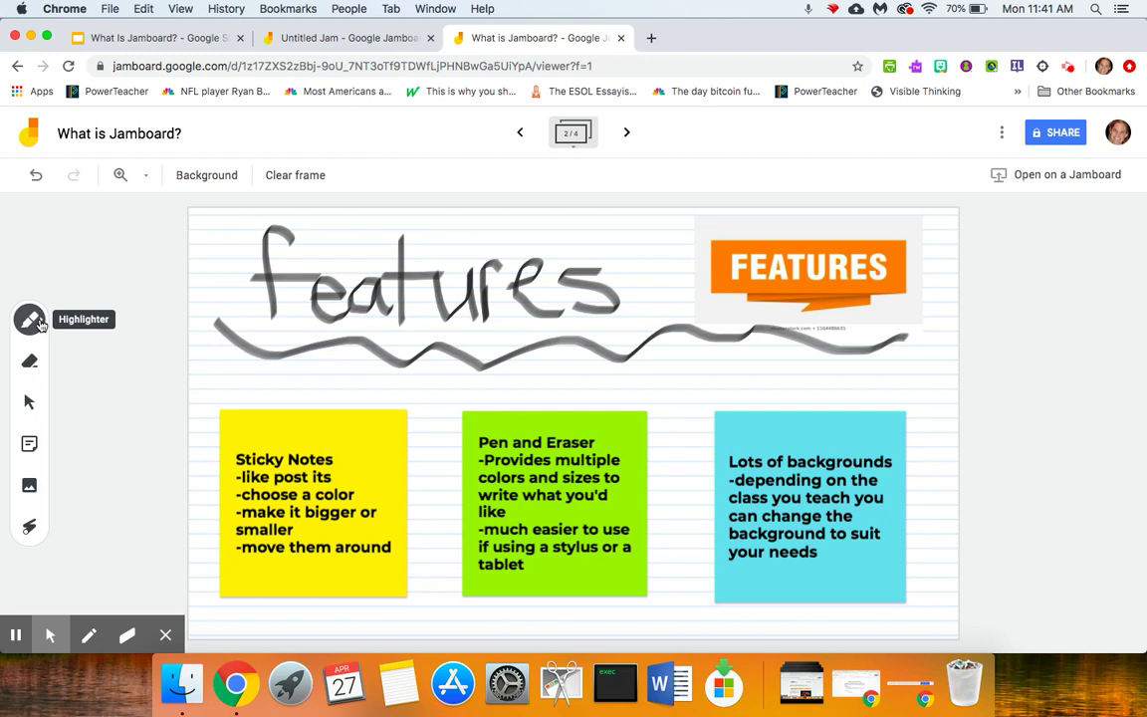
Step: Preview the pen types and colours, close them, and start a new sticky note
left_click(40, 323)
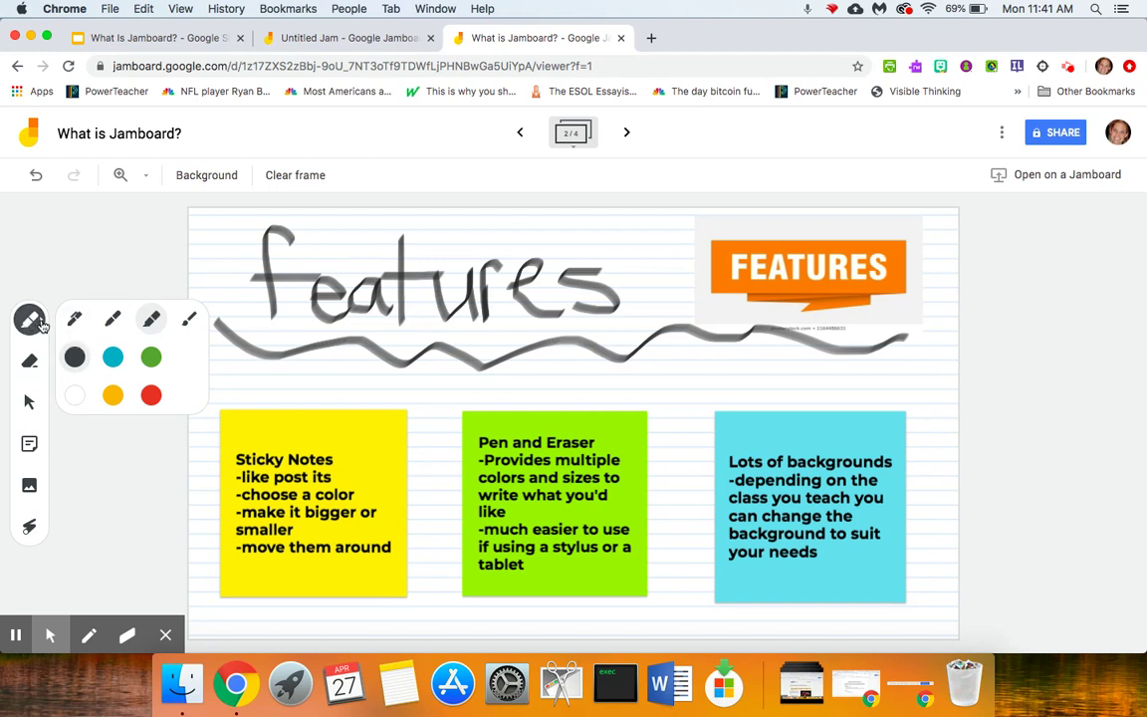
left_click(30, 319)
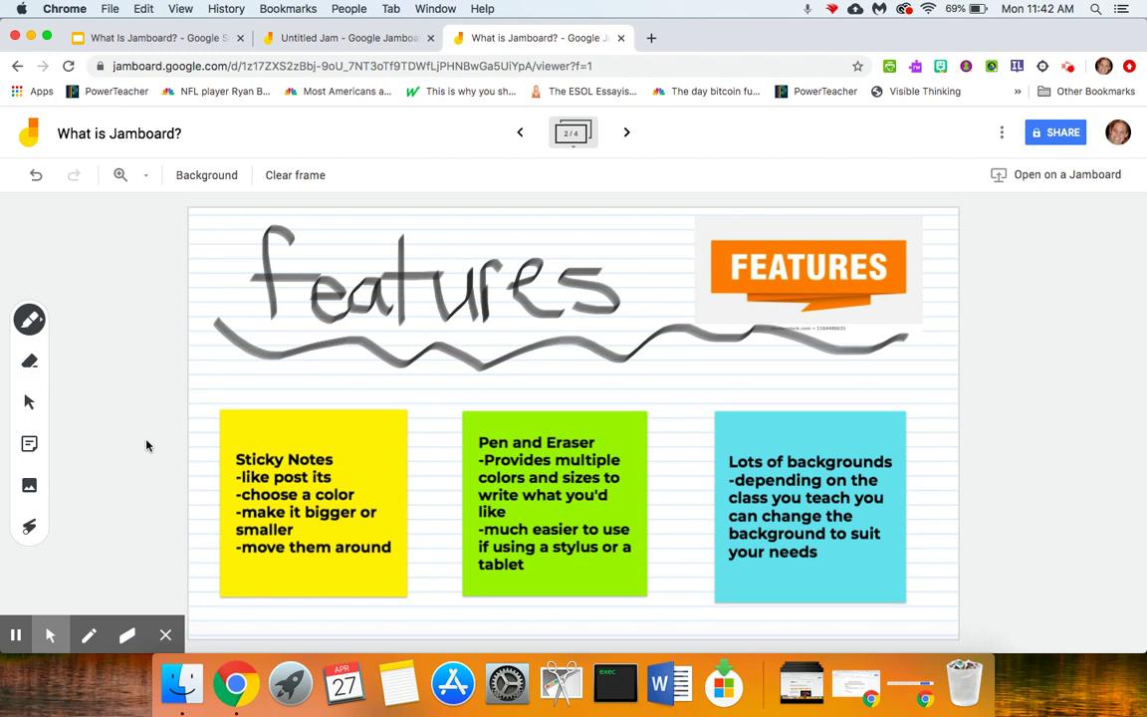
left_click(29, 443)
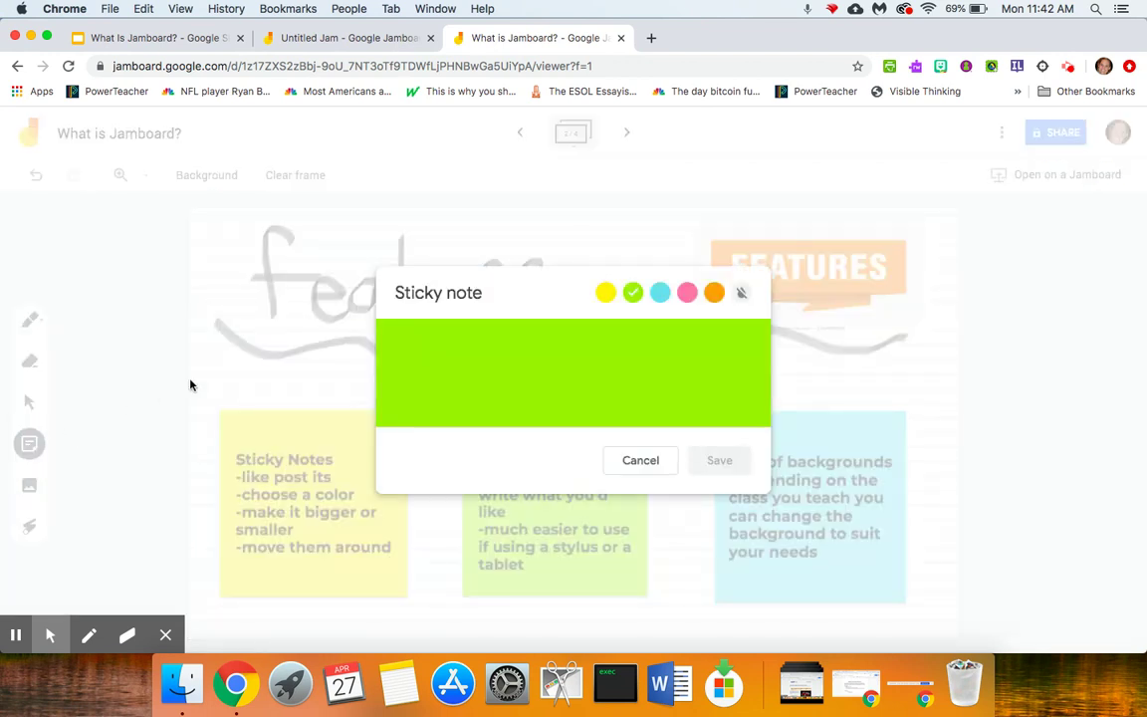
left_click(605, 292)
left_click(634, 292)
left_click(660, 293)
left_click(687, 293)
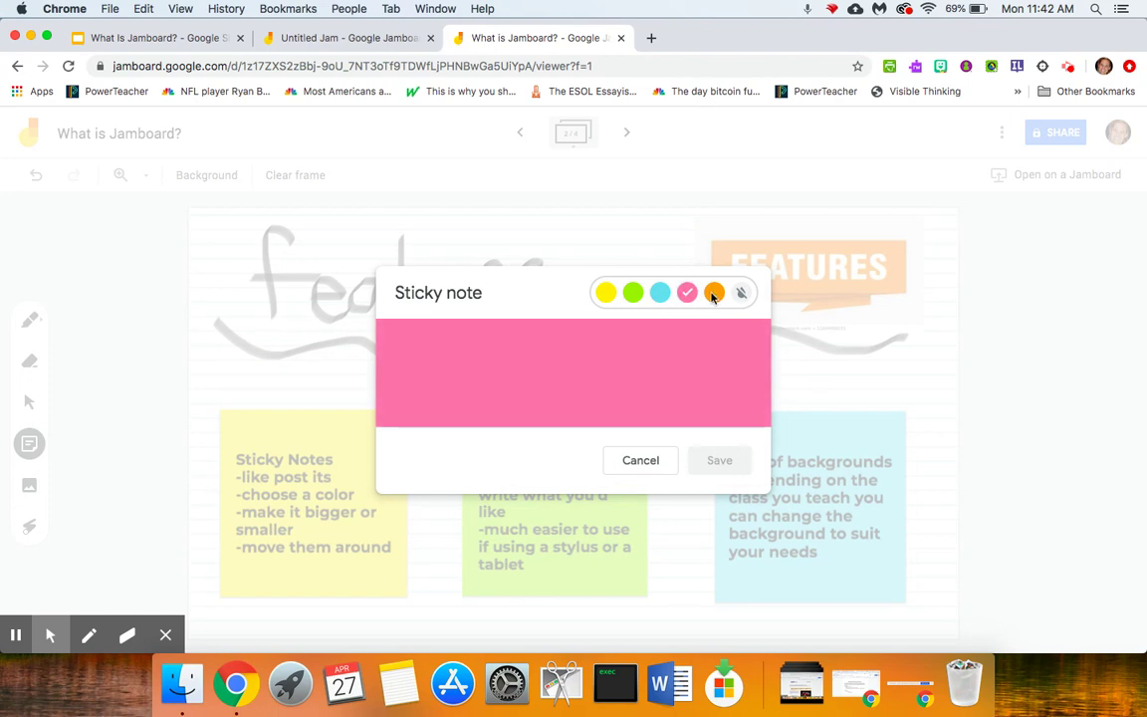
left_click(717, 295)
left_click(741, 294)
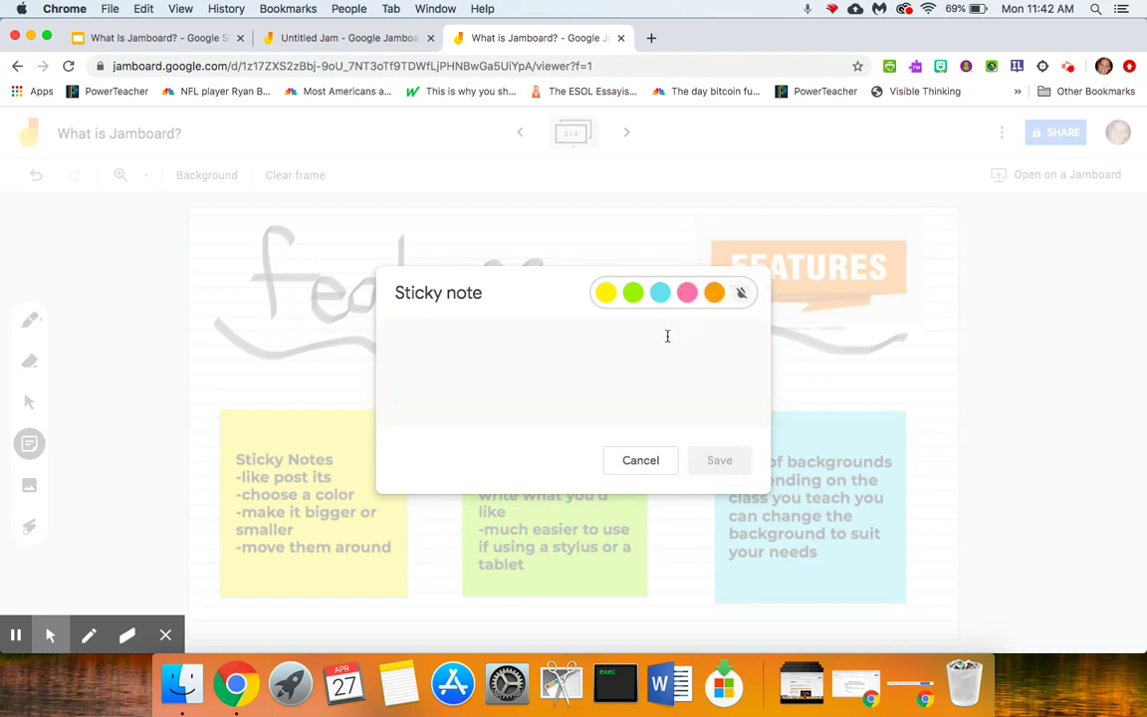
type("adsfasdfasdf")
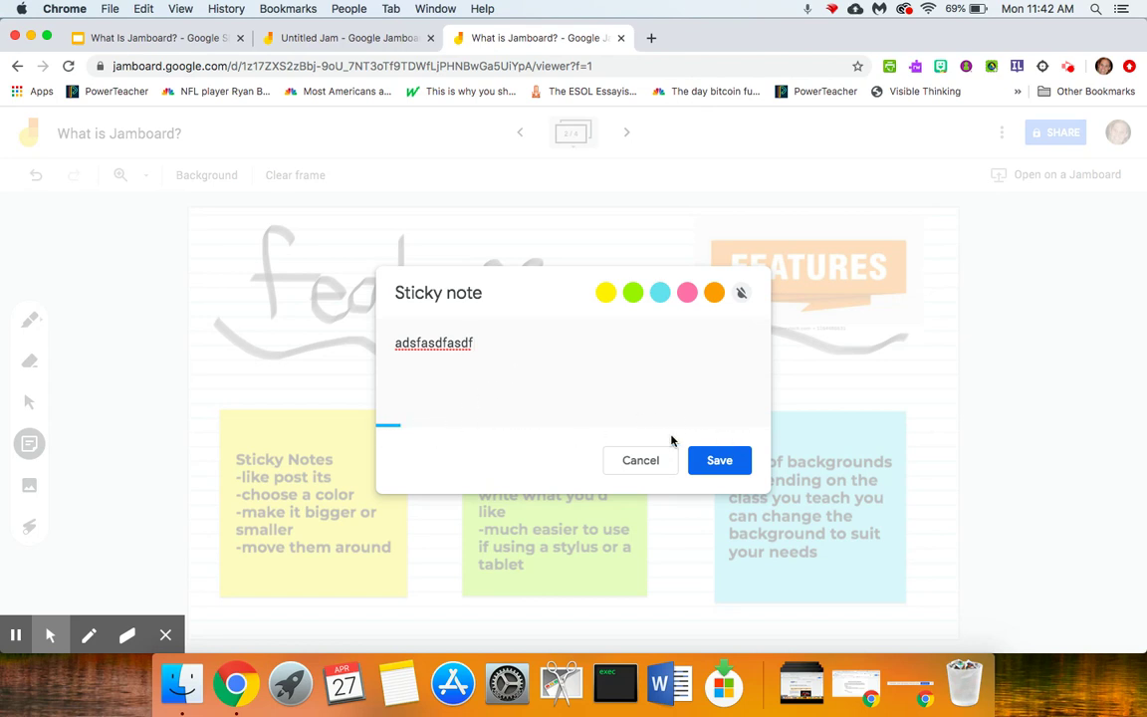
left_click_drag(487, 339, 204, 319)
key("BackSpace")
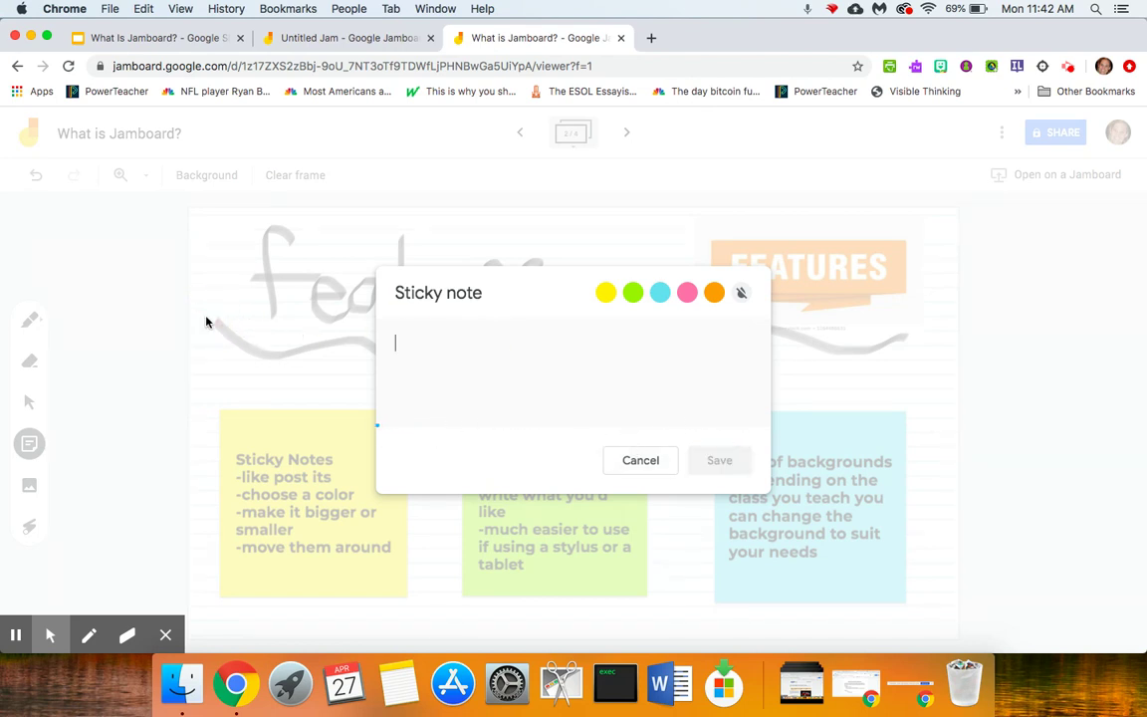
left_click(630, 464)
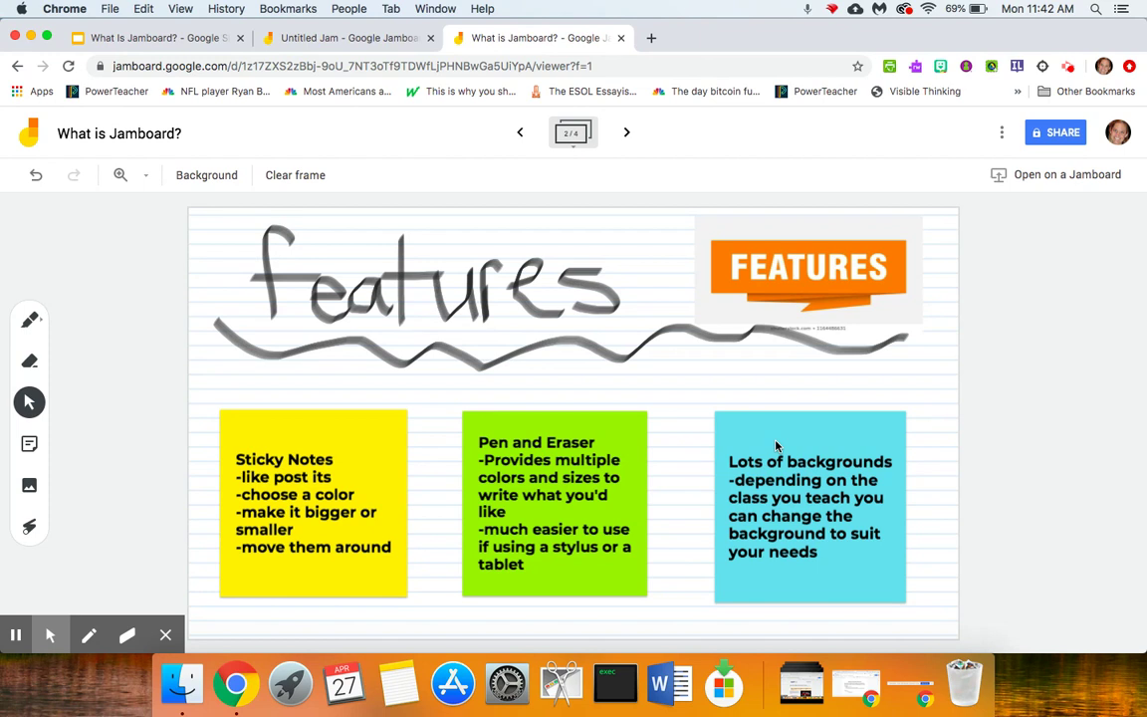
left_click(207, 174)
Step: Try plain white, dotted, lined, squared grid and grey backgrounds on the Features frame
left_click(190, 211)
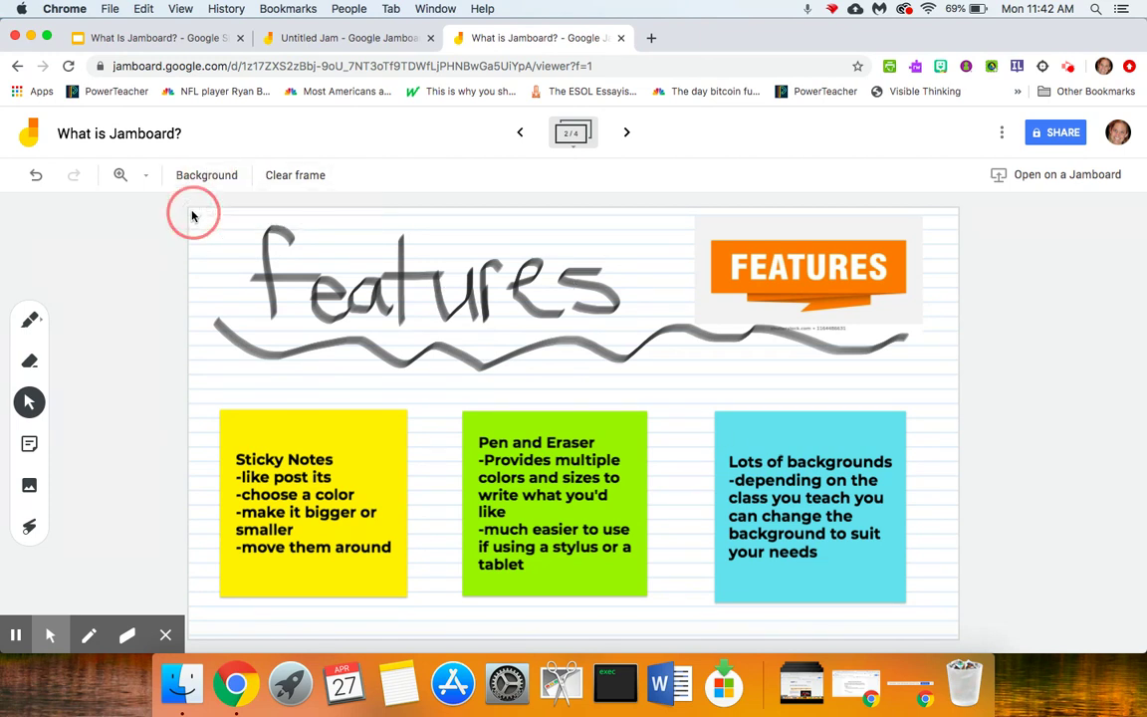
left_click(191, 175)
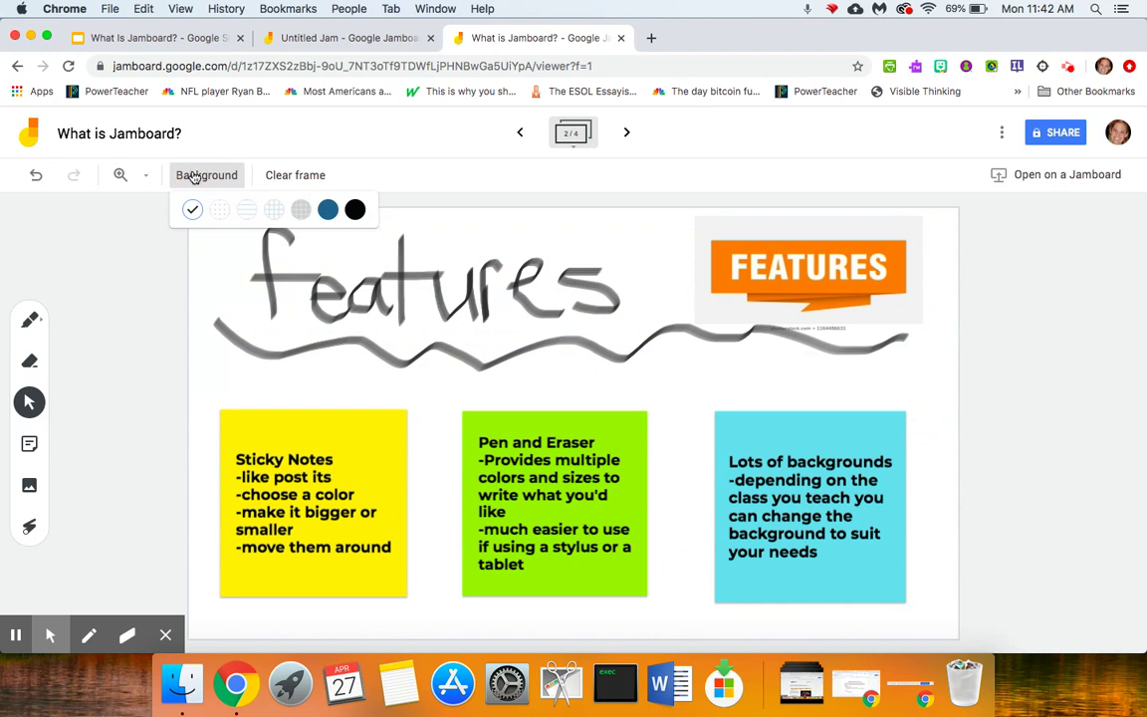
left_click(221, 217)
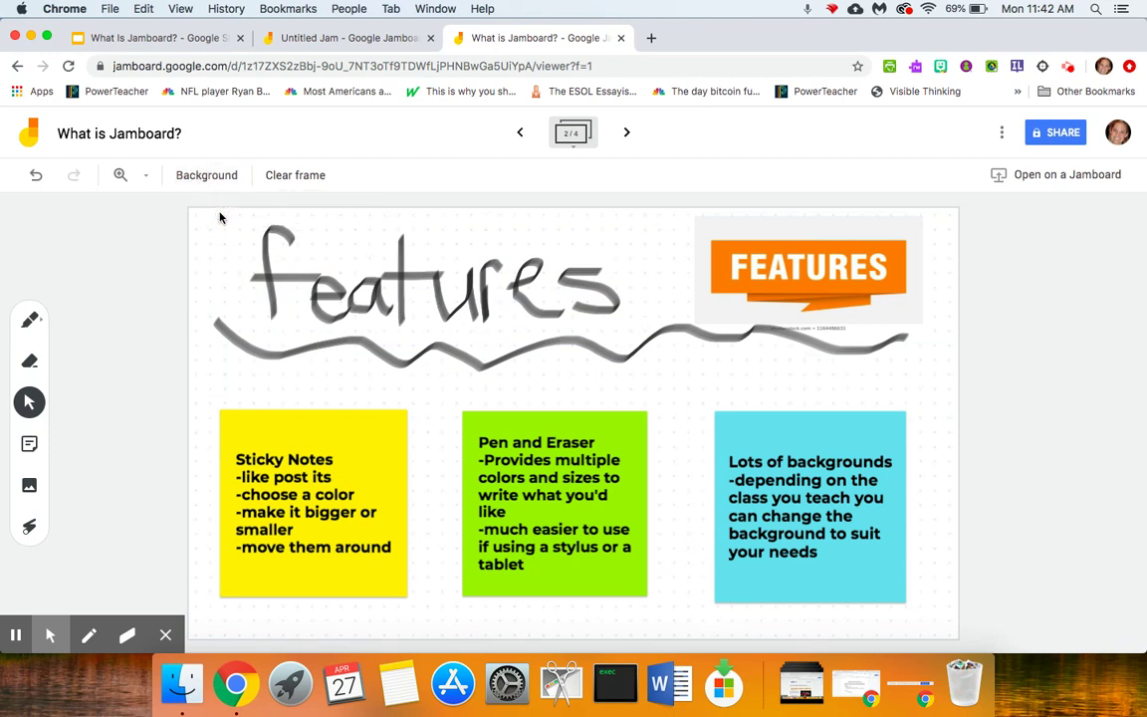
left_click(221, 176)
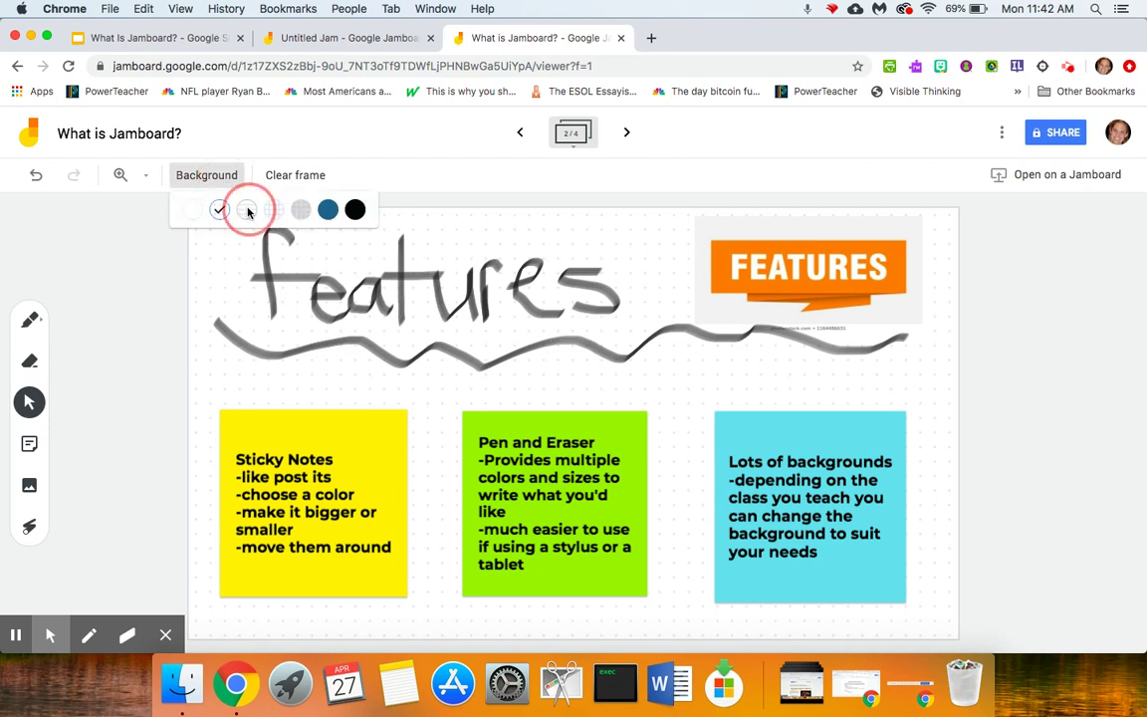
left_click(247, 211)
left_click(235, 176)
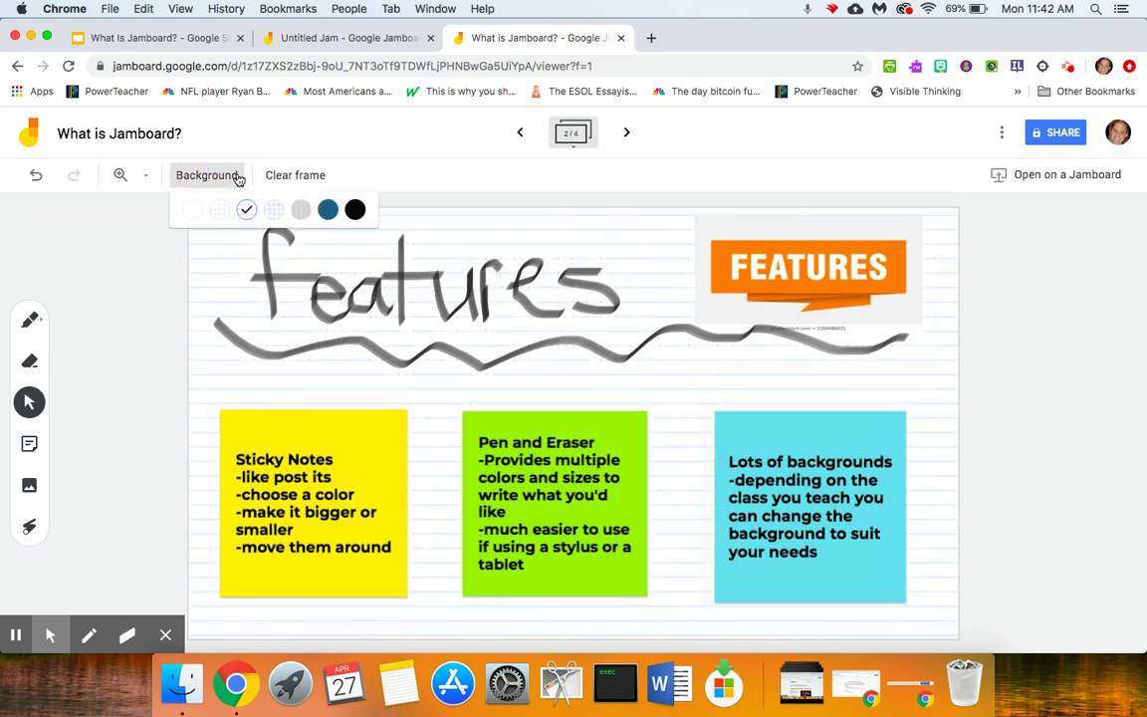
left_click(275, 210)
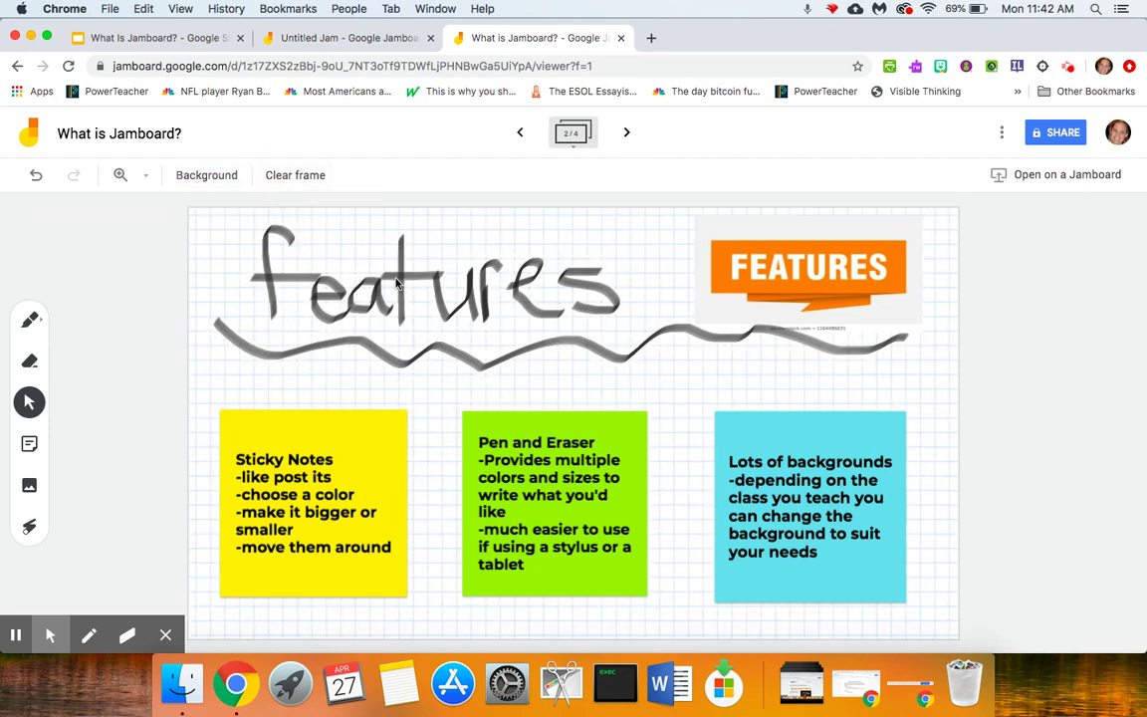
left_click(206, 175)
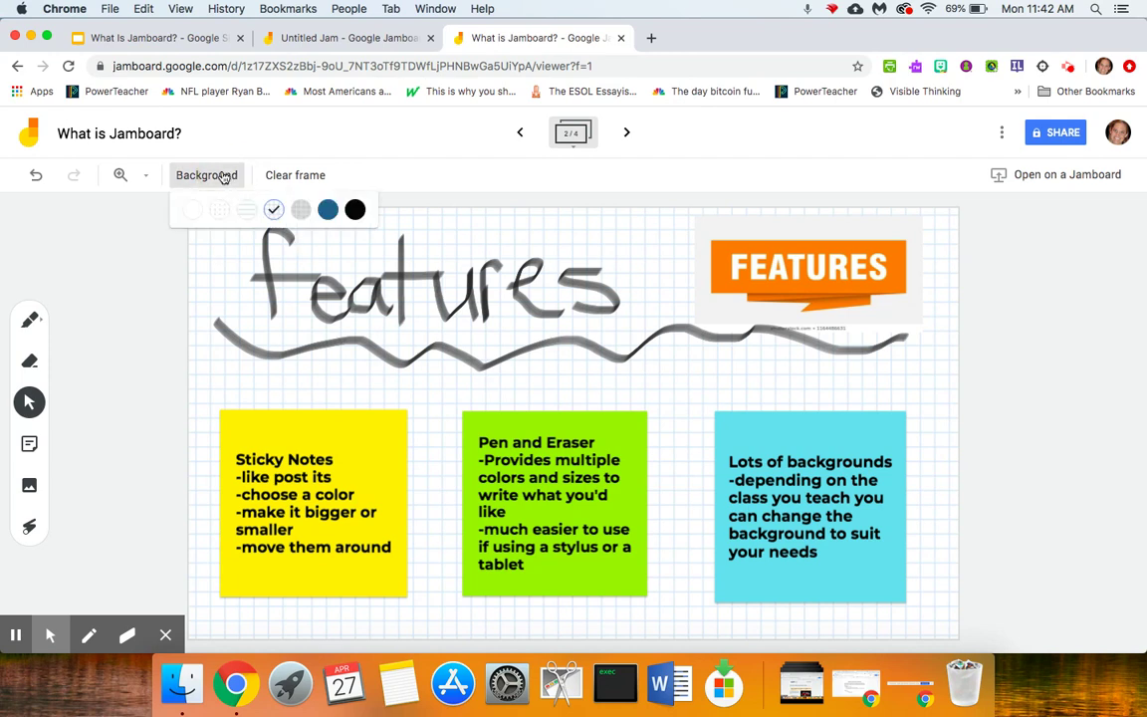
left_click(302, 216)
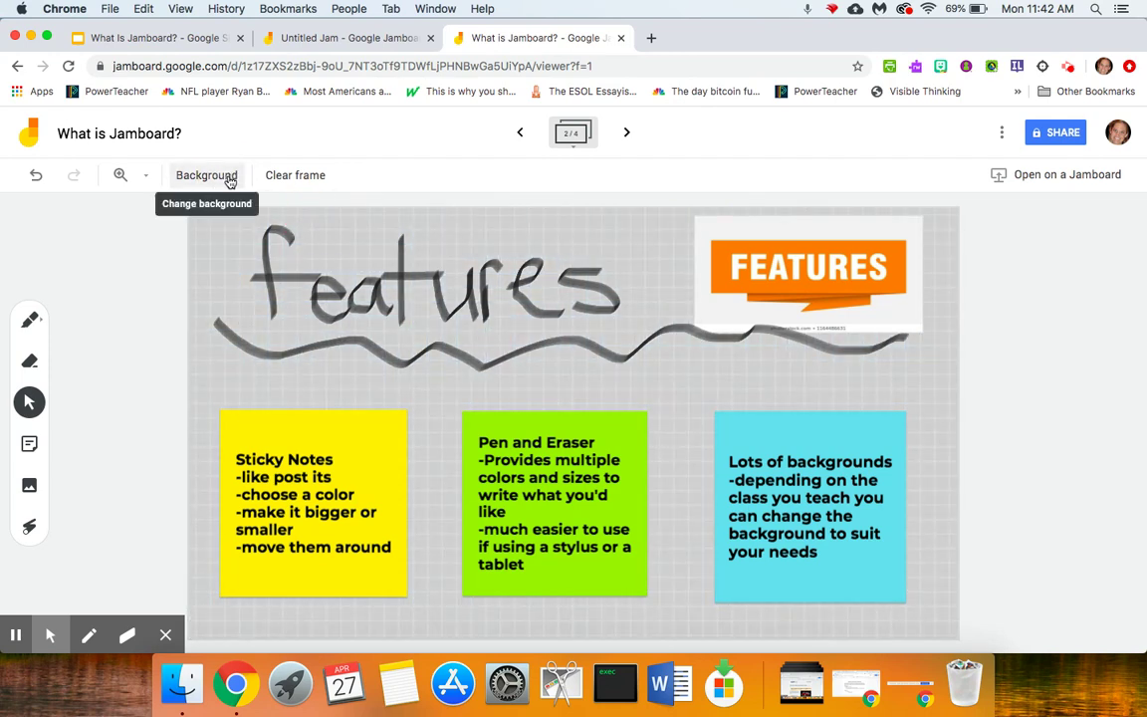
Step: Switch the background to dark blue, black, dark blue again, then lined paper
left_click(227, 179)
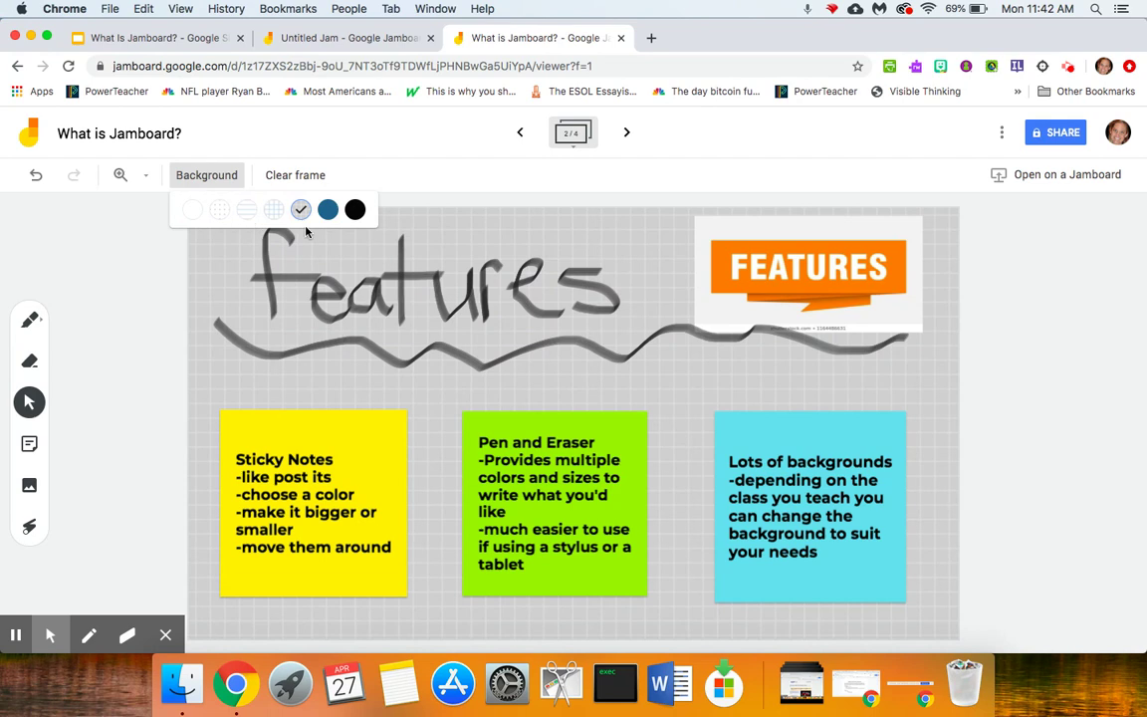
left_click(328, 214)
left_click(209, 175)
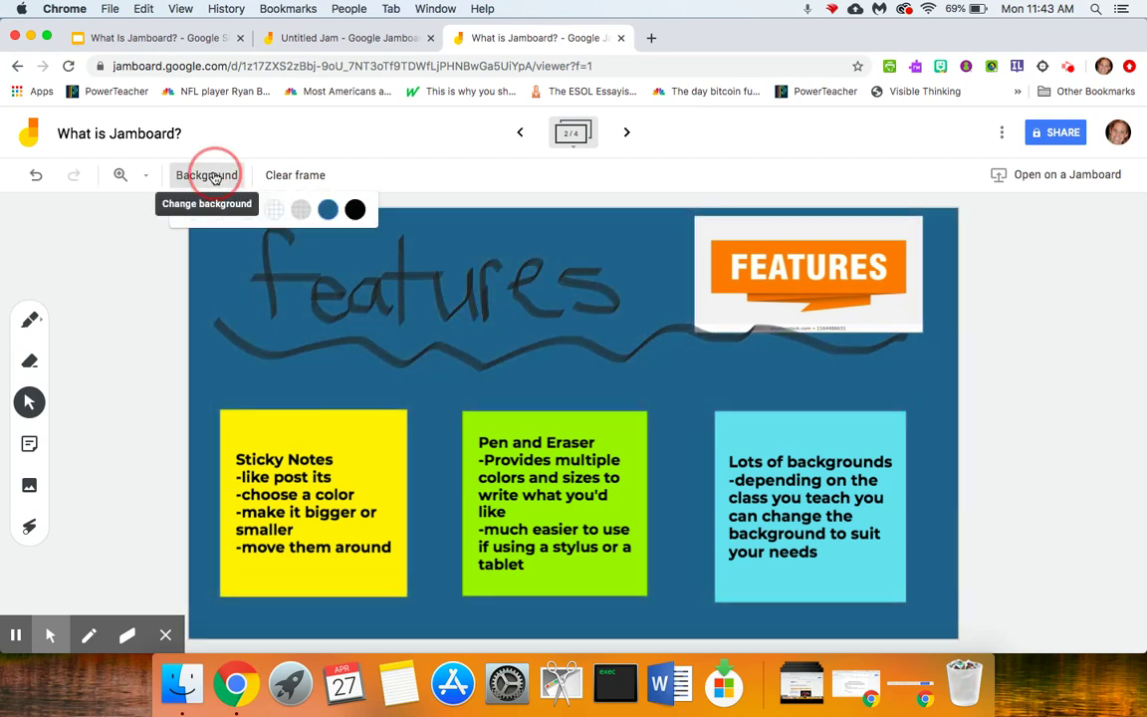
left_click(355, 212)
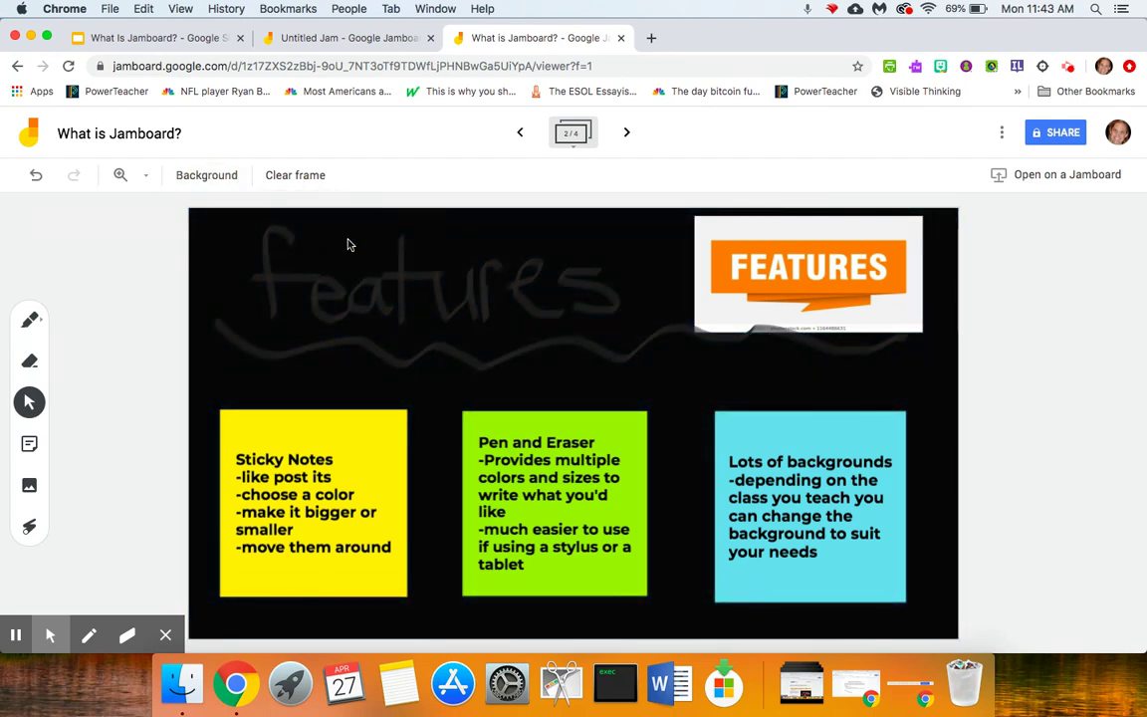
left_click(206, 175)
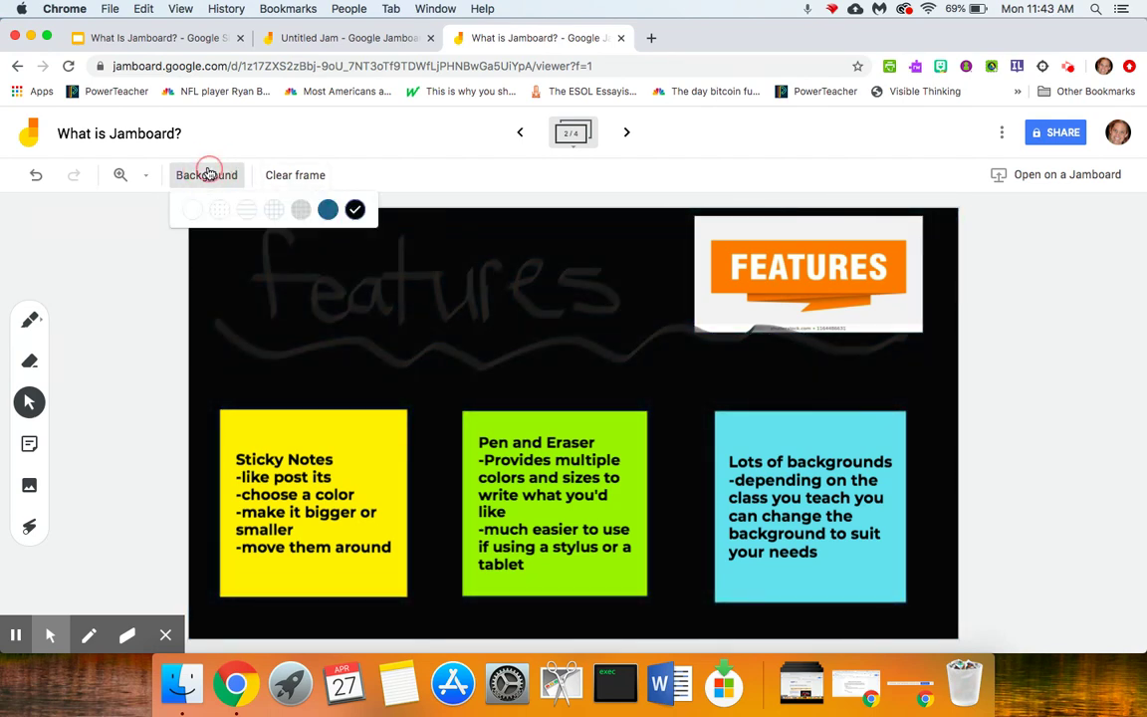
left_click(326, 212)
left_click(190, 176)
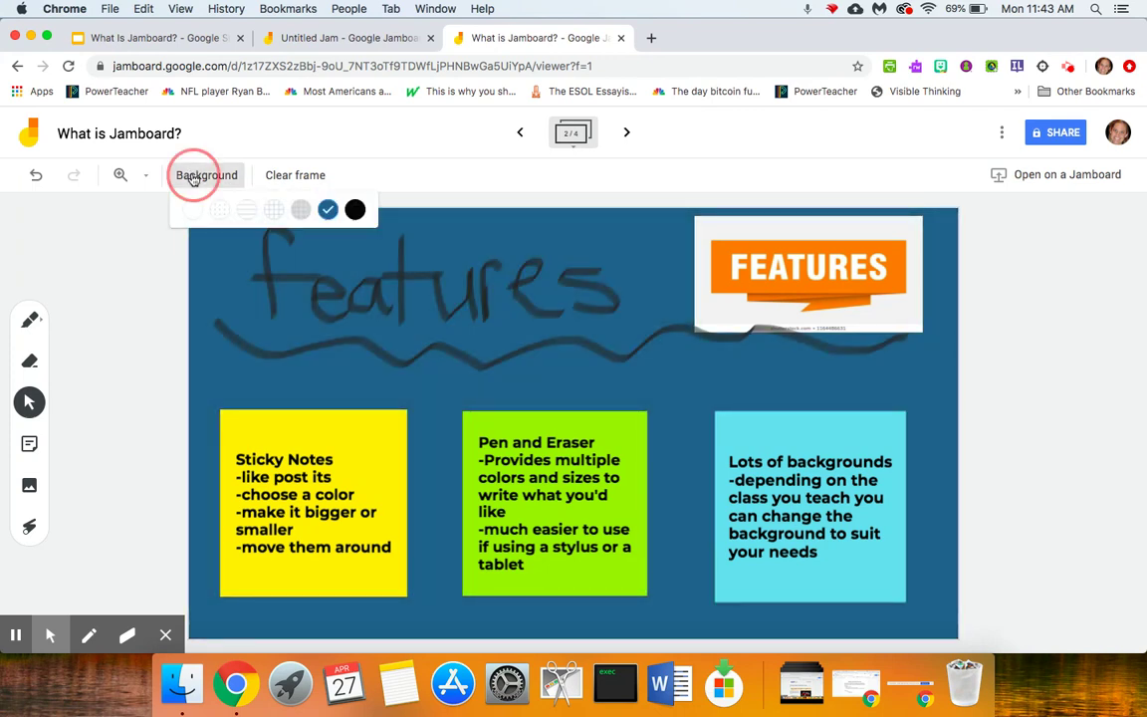
left_click(251, 213)
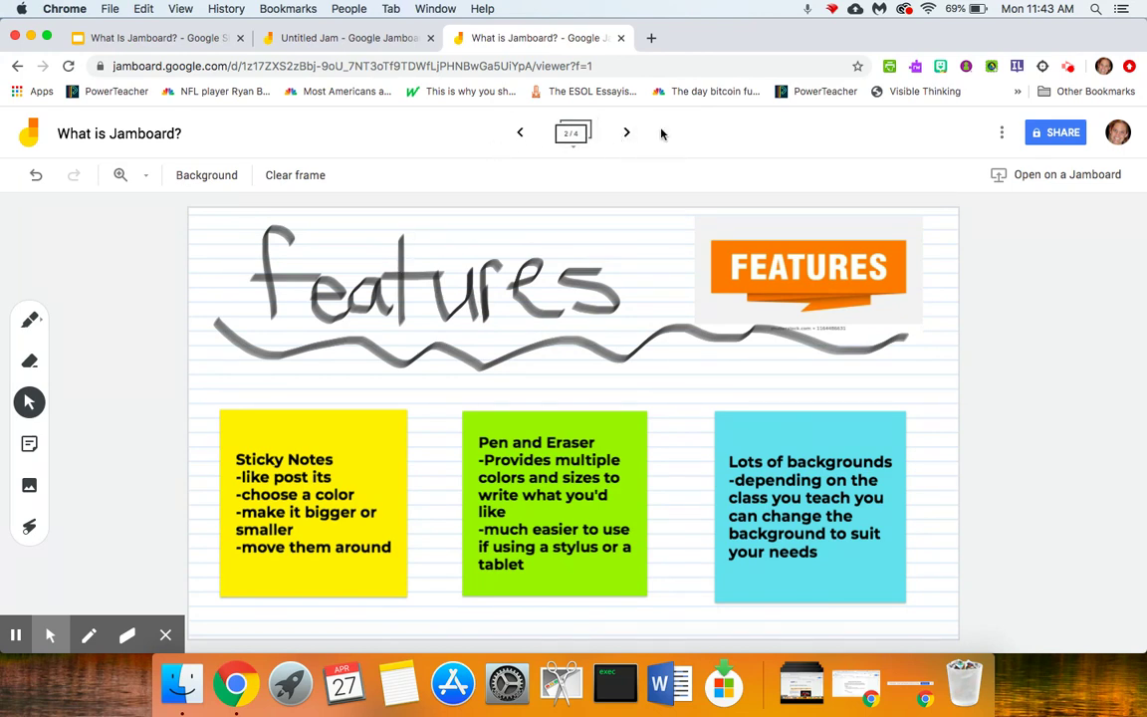
Step: Step to frame 3, back to frame 1, then forward again to frame 3 of 4
left_click(625, 134)
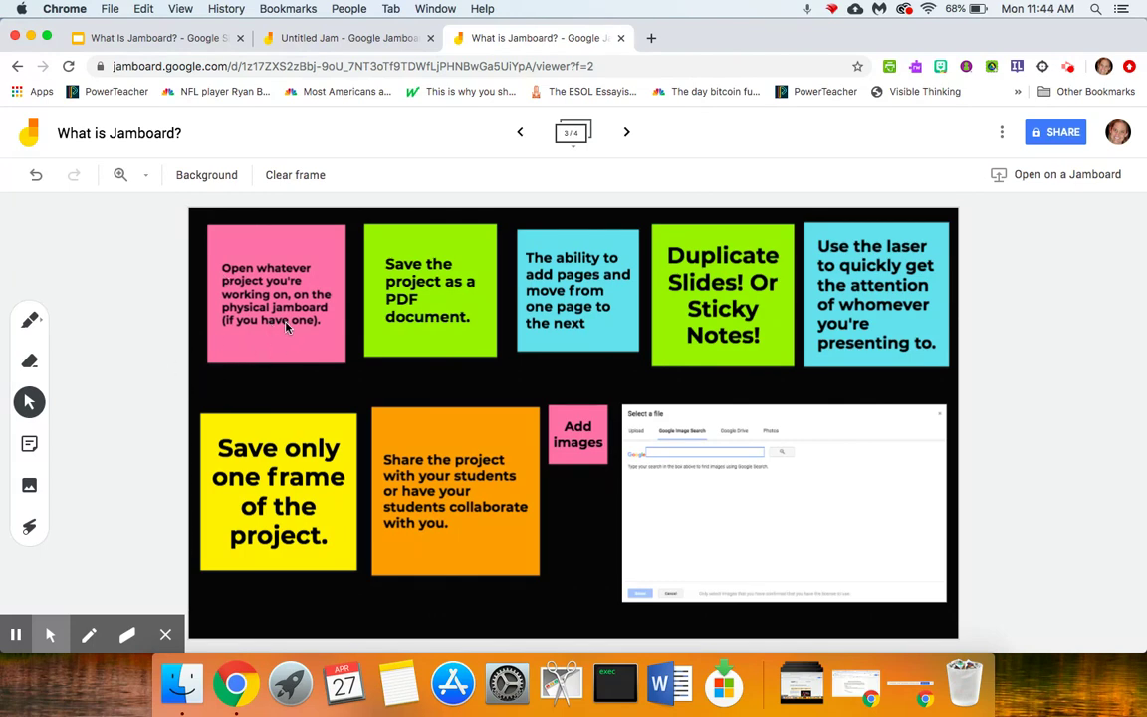
left_click(519, 133)
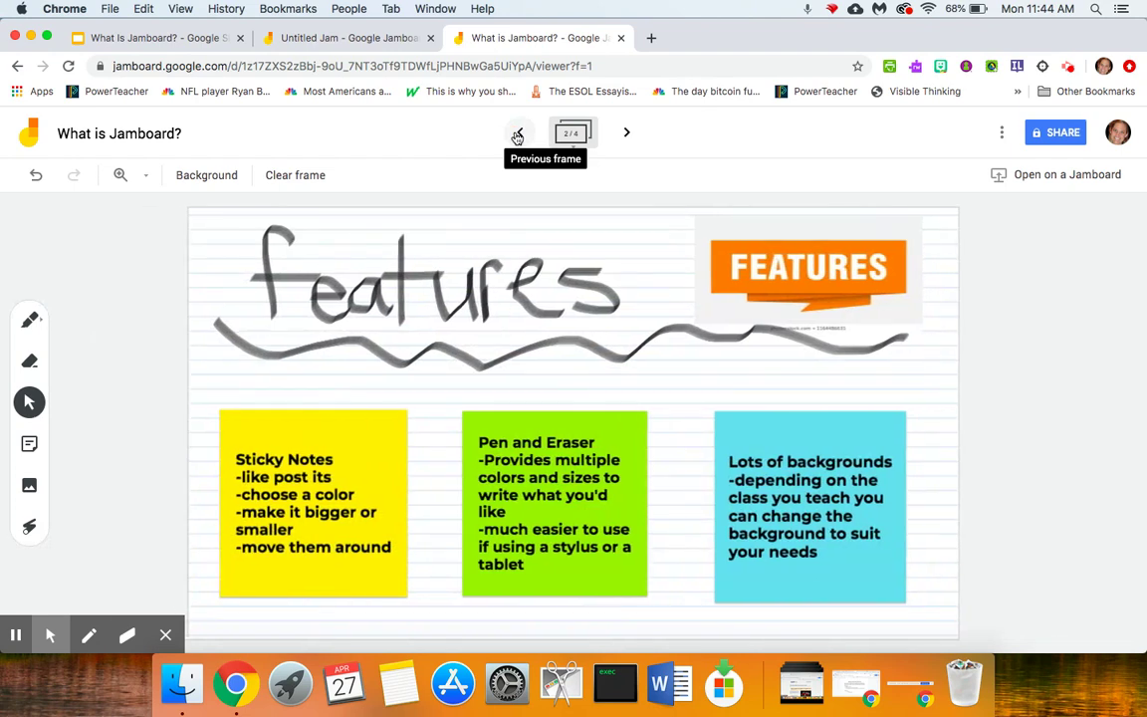
left_click(518, 134)
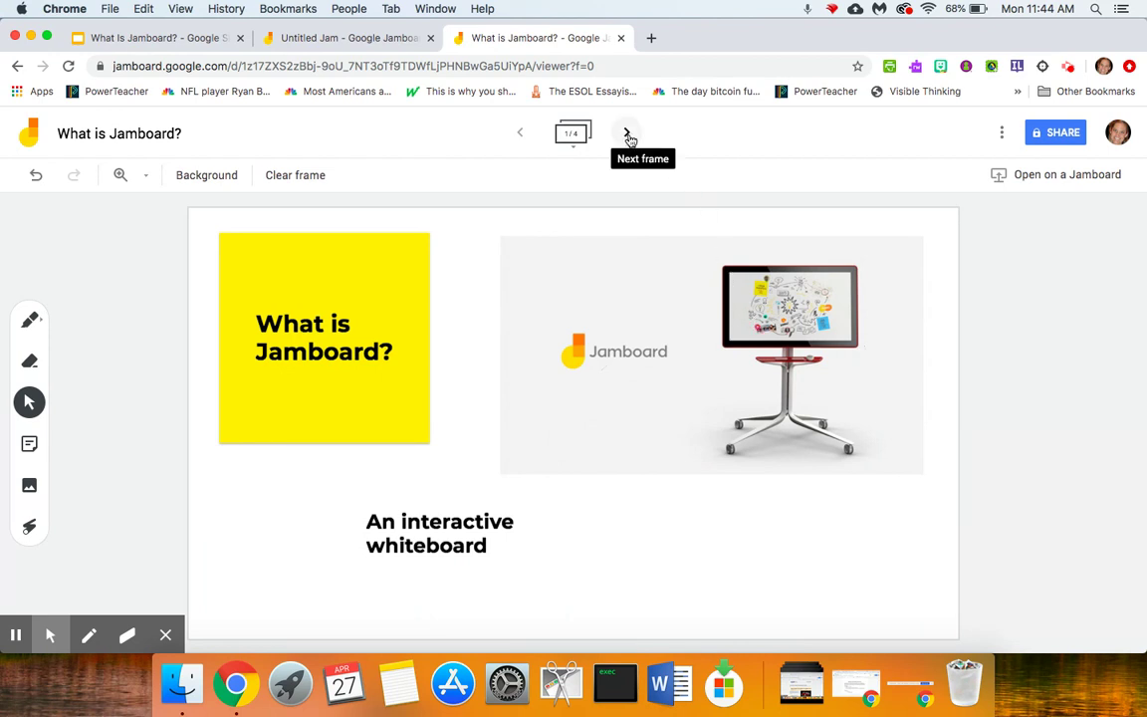
left_click(626, 135)
left_click(628, 137)
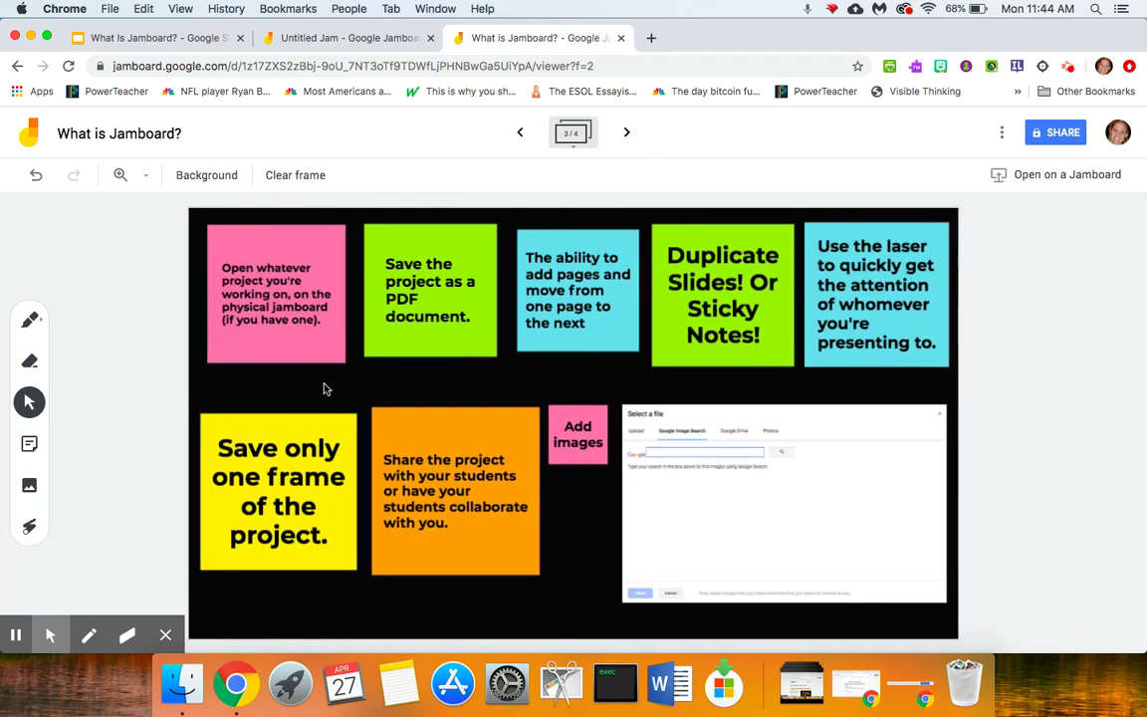
left_click(1002, 133)
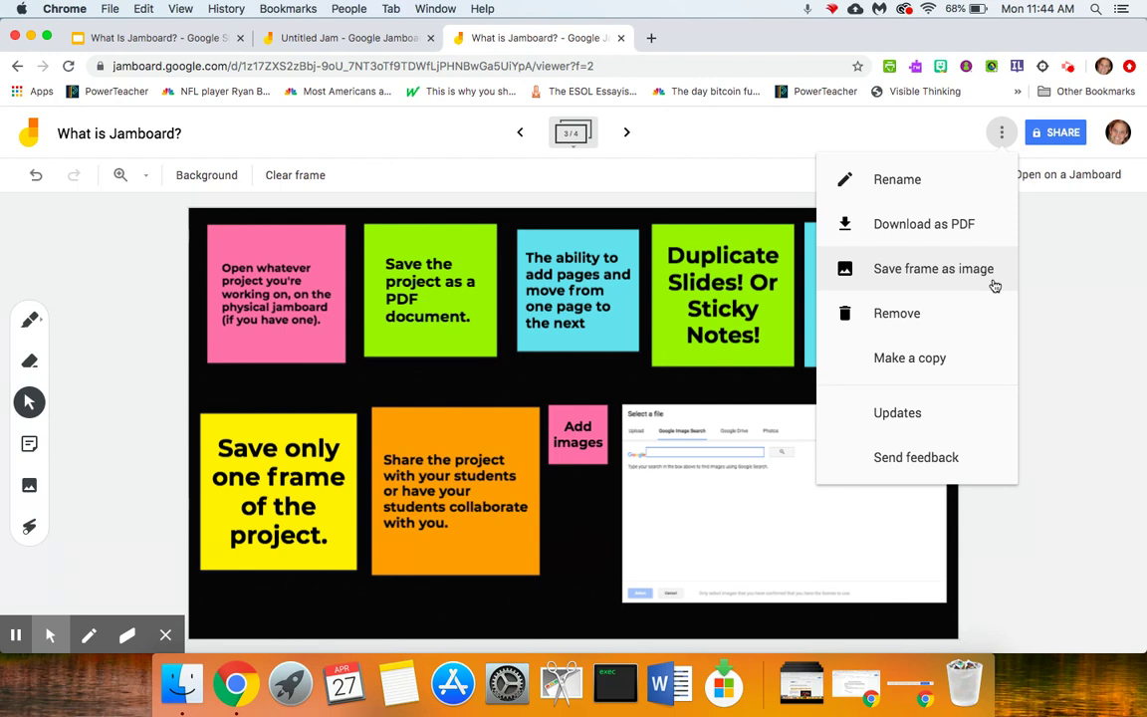
left_click(1002, 134)
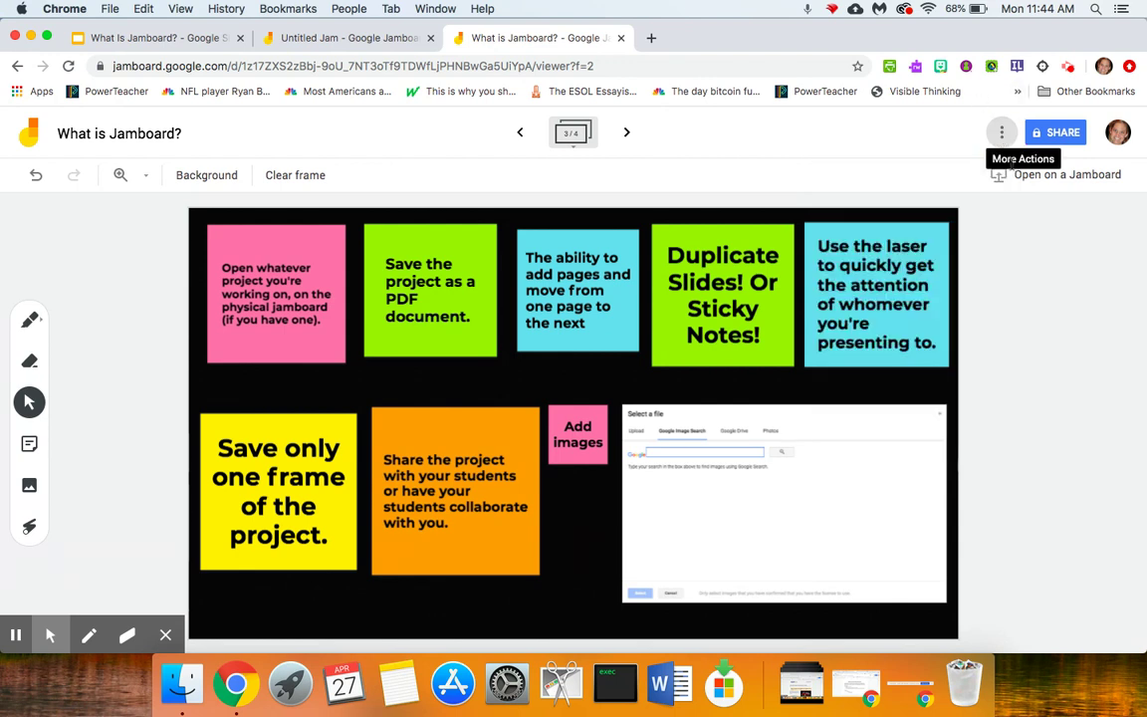
left_click(1002, 137)
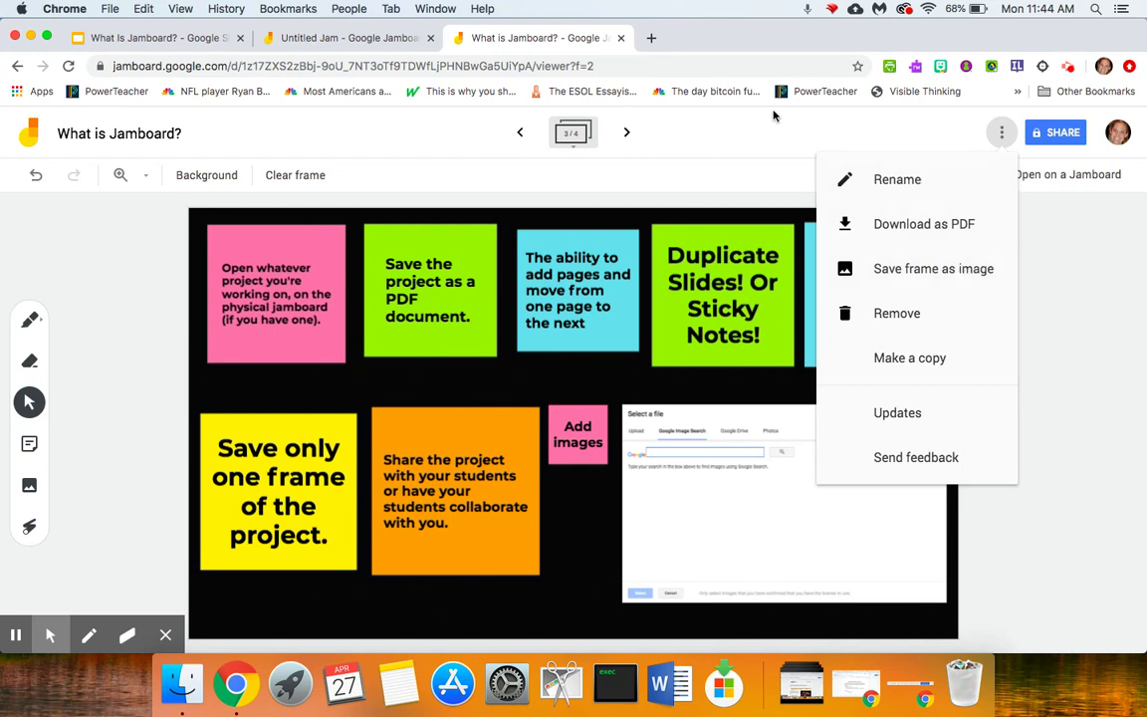
left_click(707, 123)
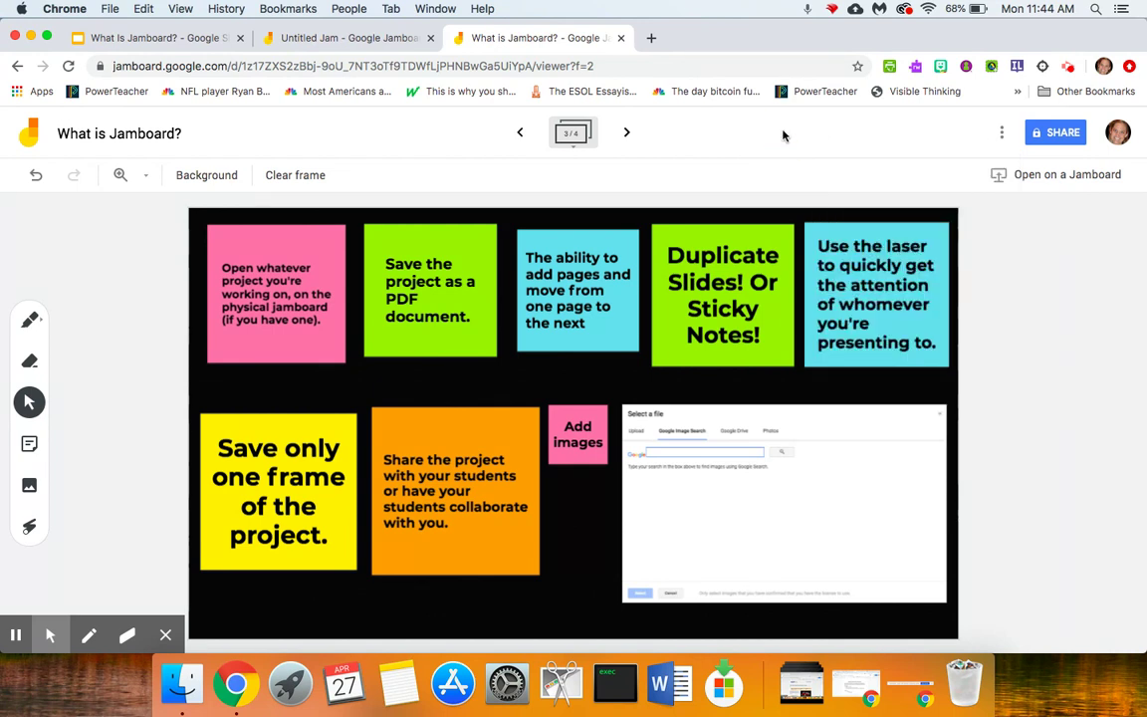
Step: Add a blank frame after frame 1, delete it, and hide the frame thumbnails
left_click(573, 140)
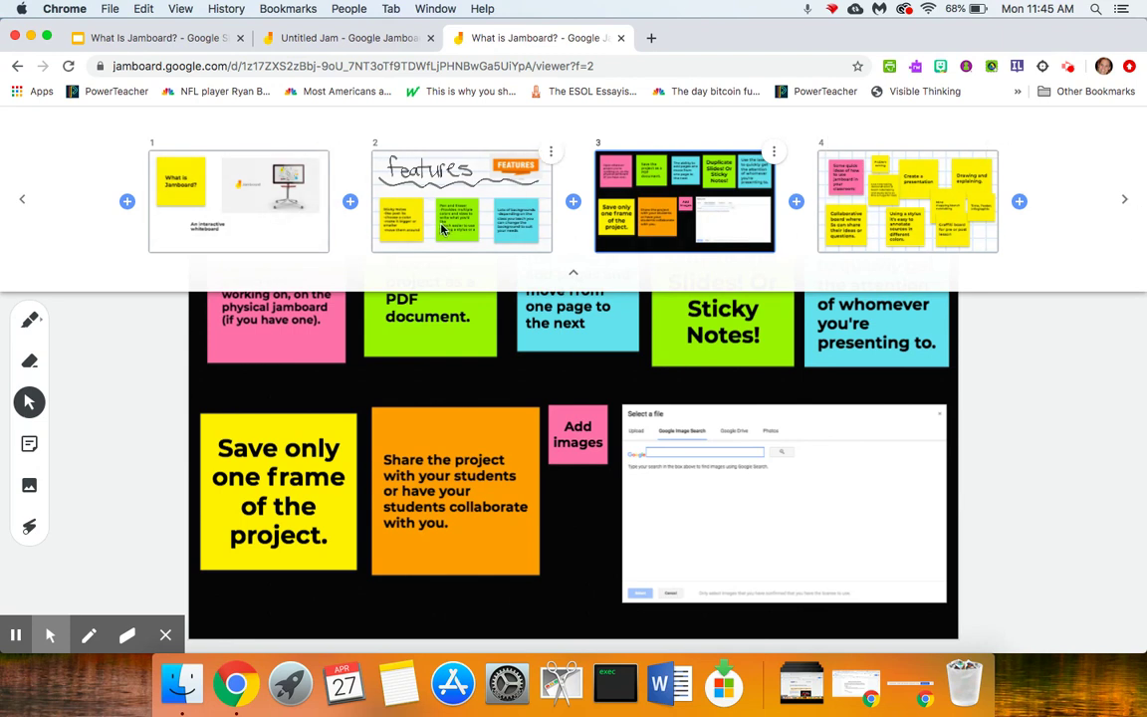
left_click(350, 202)
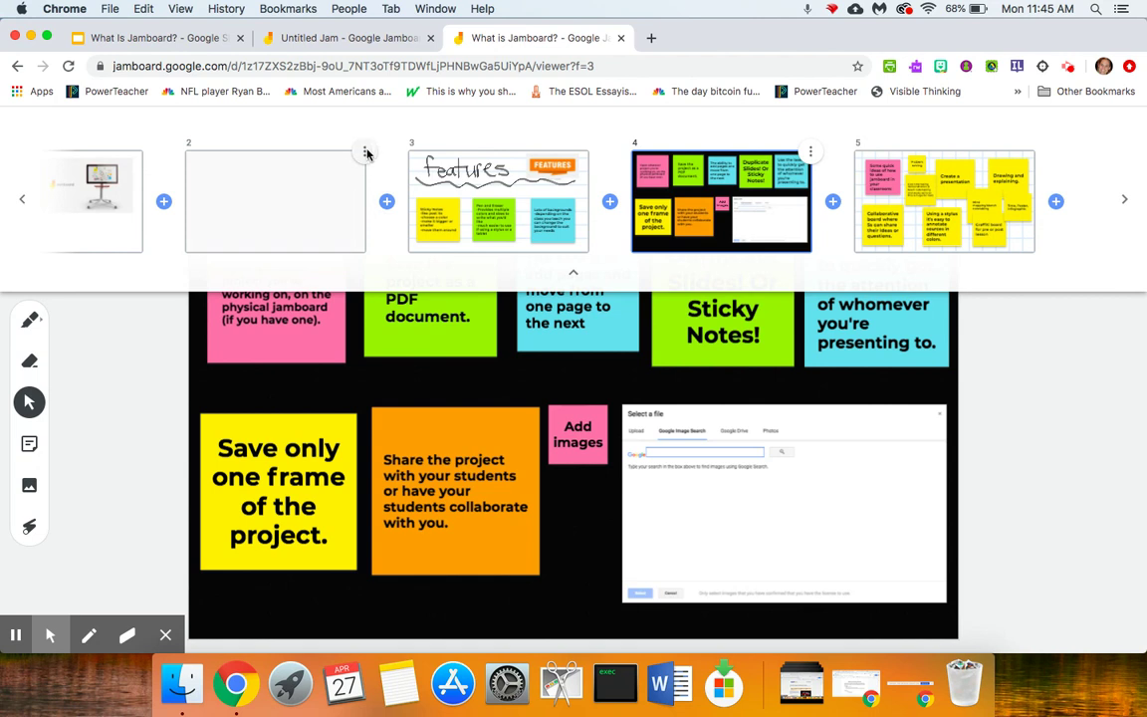
left_click(365, 152)
left_click(243, 199)
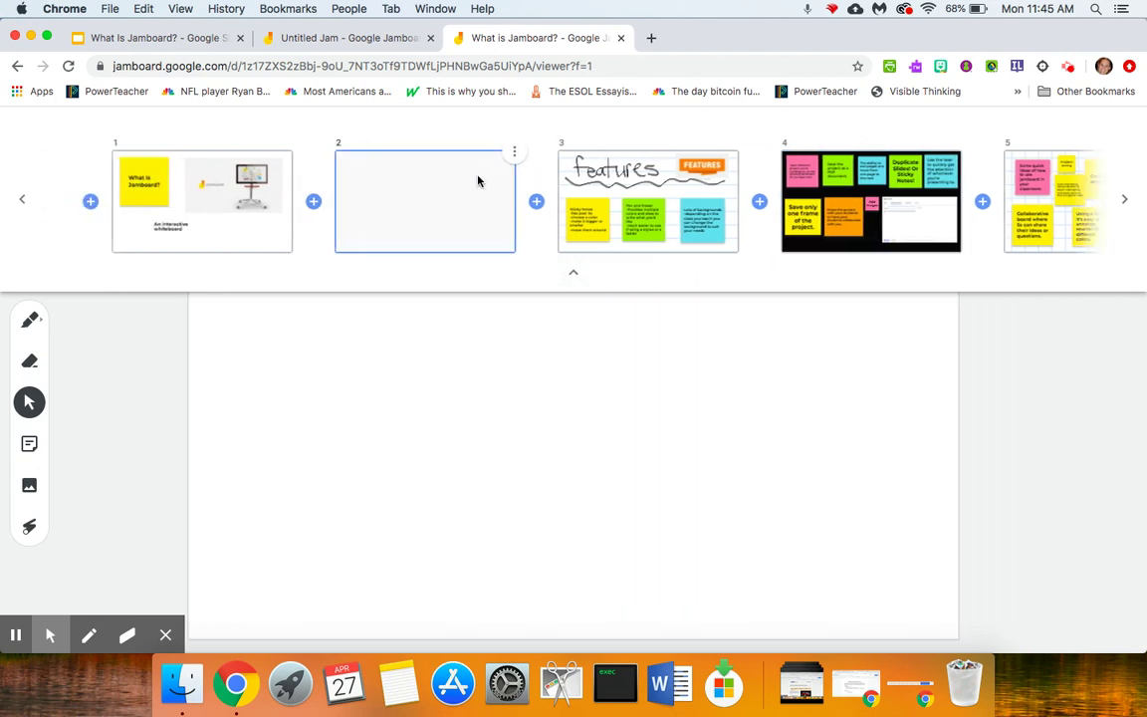
left_click(511, 153)
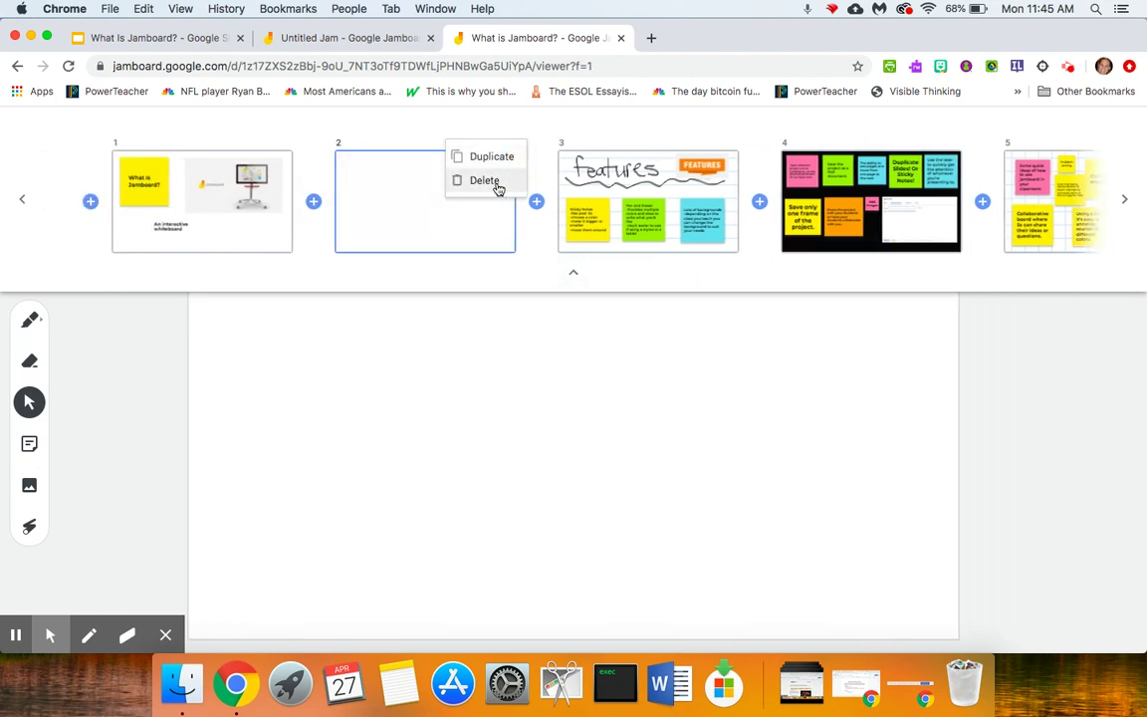
key("Escape")
left_click(515, 153)
left_click(506, 179)
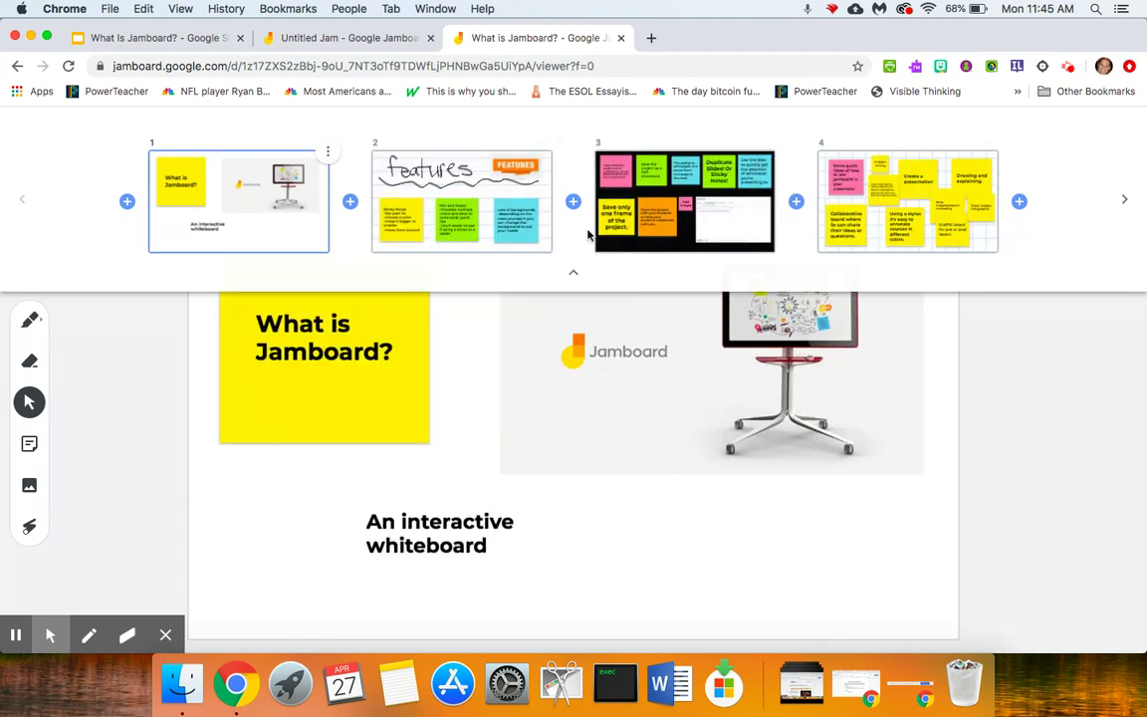
left_click(573, 273)
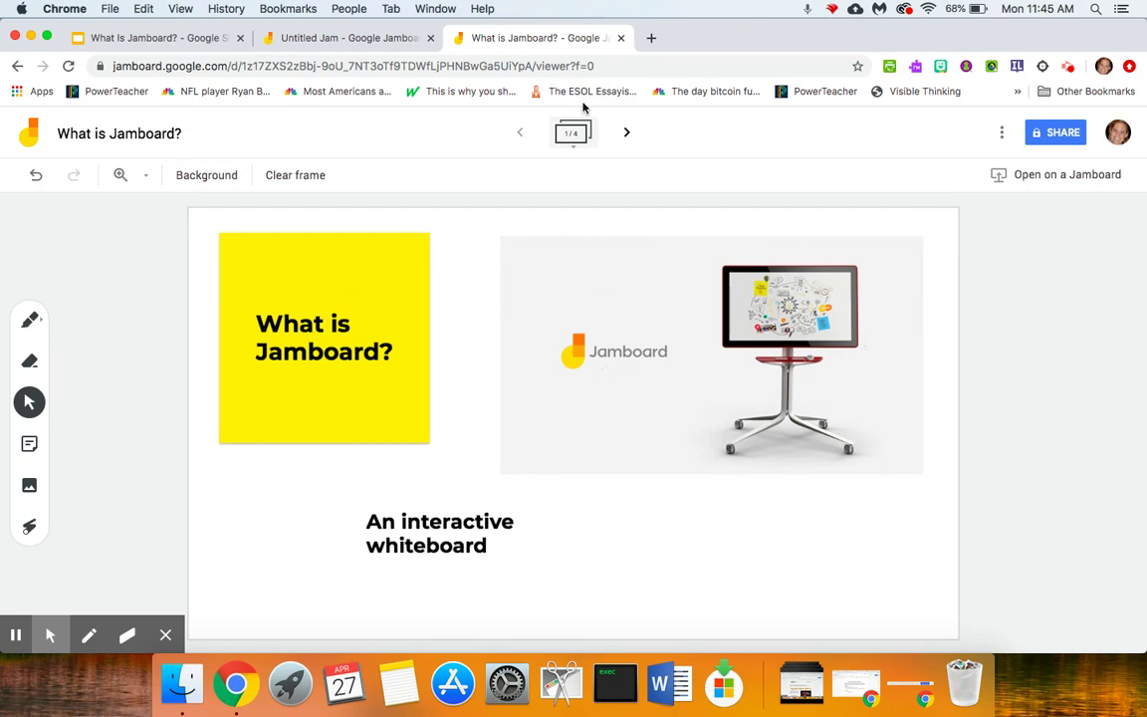
left_click(573, 134)
left_click(614, 197)
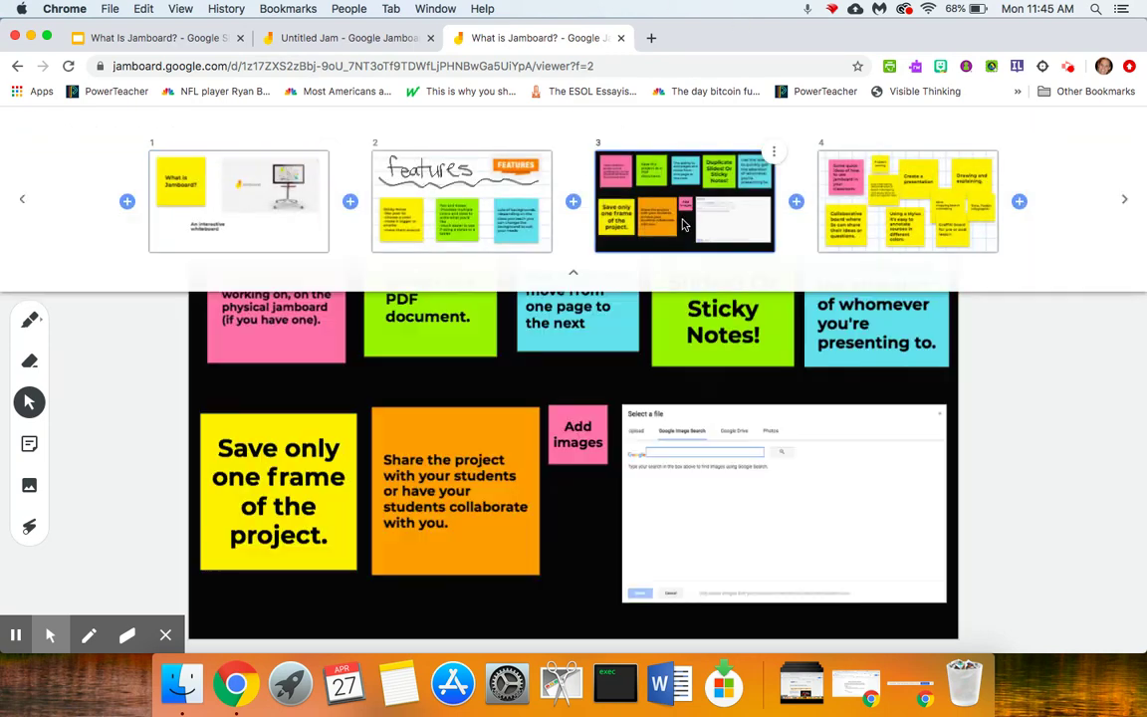
left_click(584, 369)
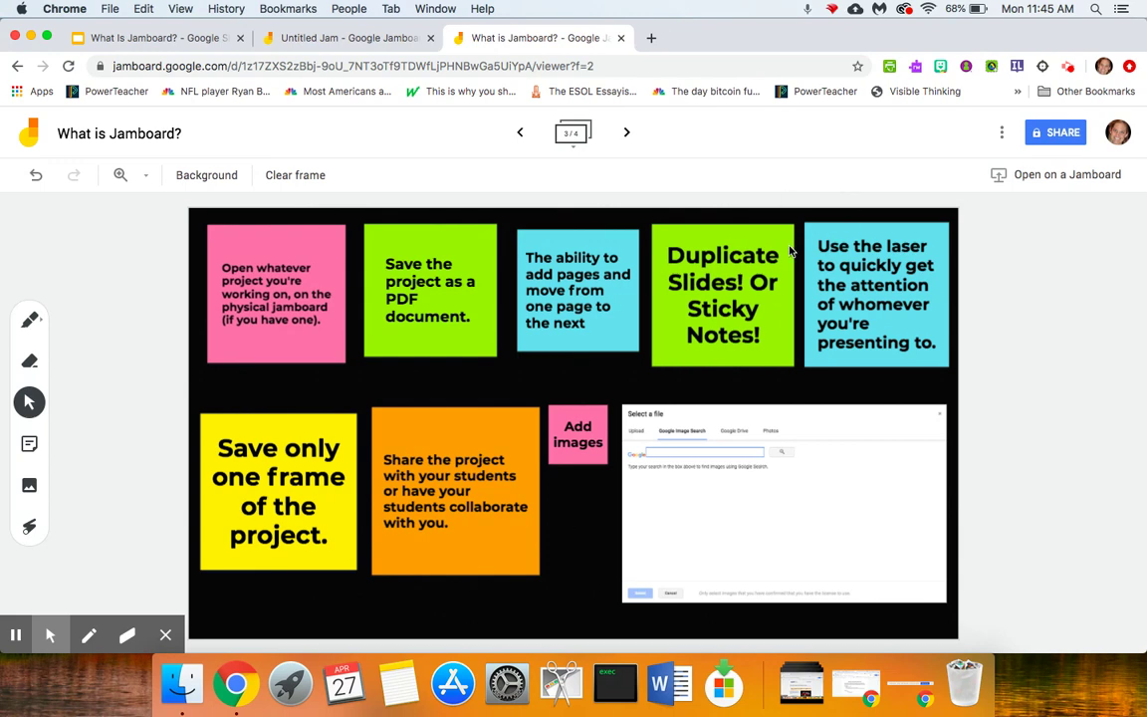
left_click(572, 134)
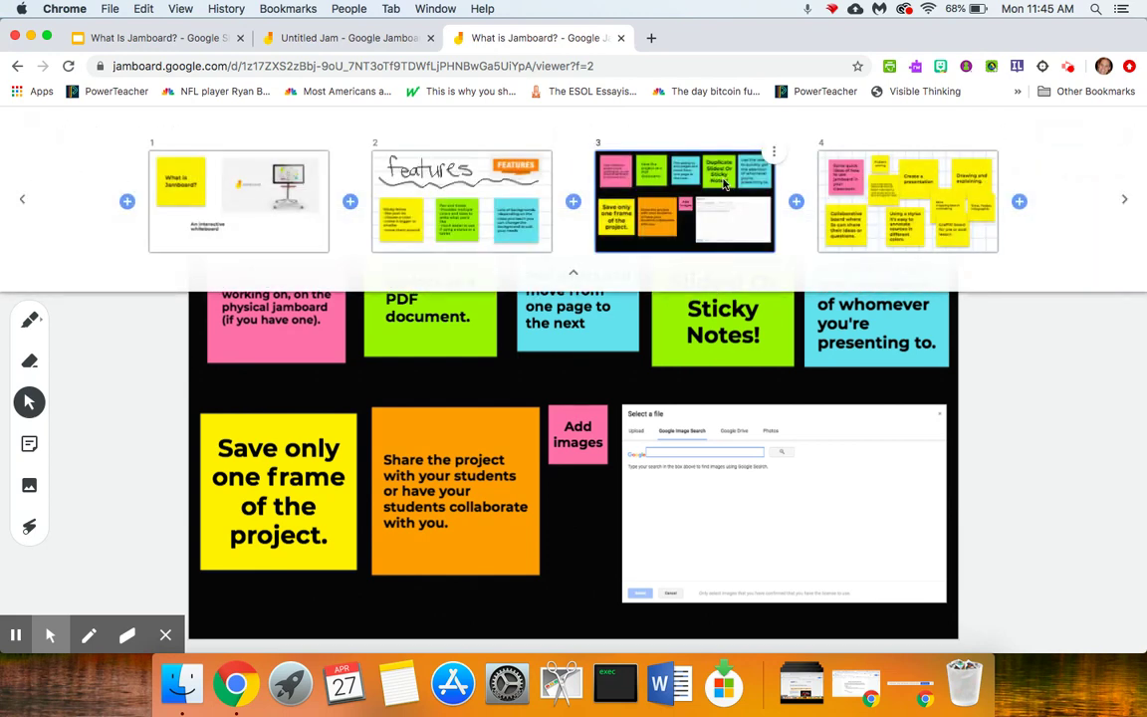
left_click(774, 153)
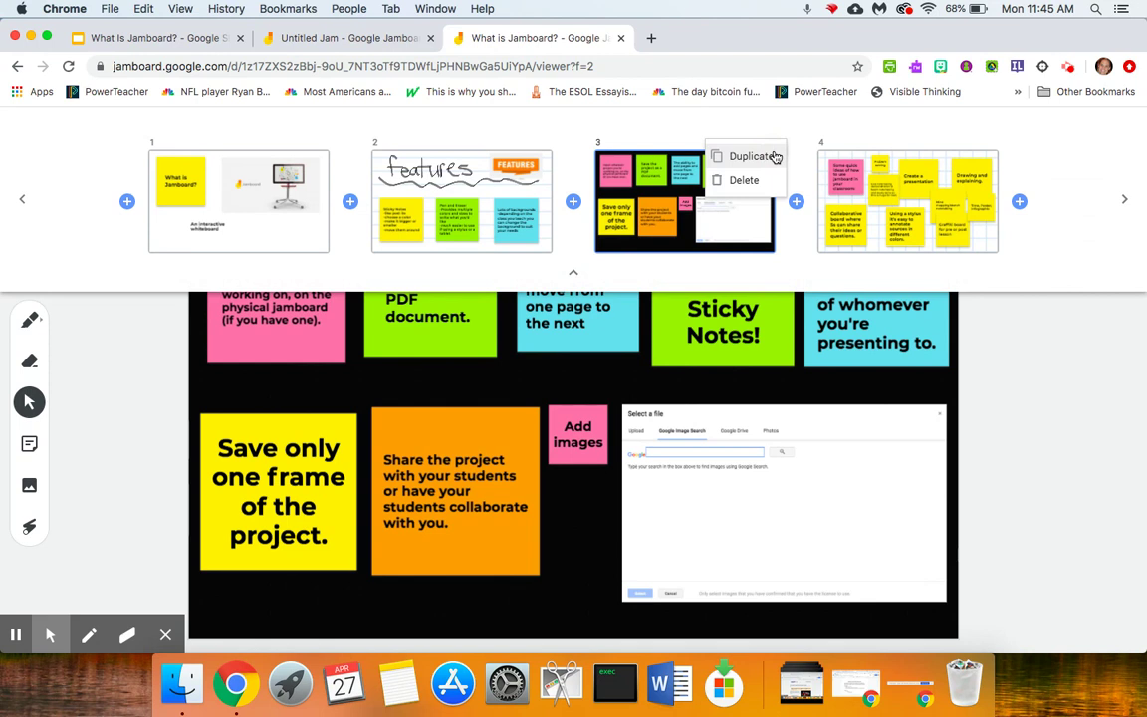
left_click(719, 324)
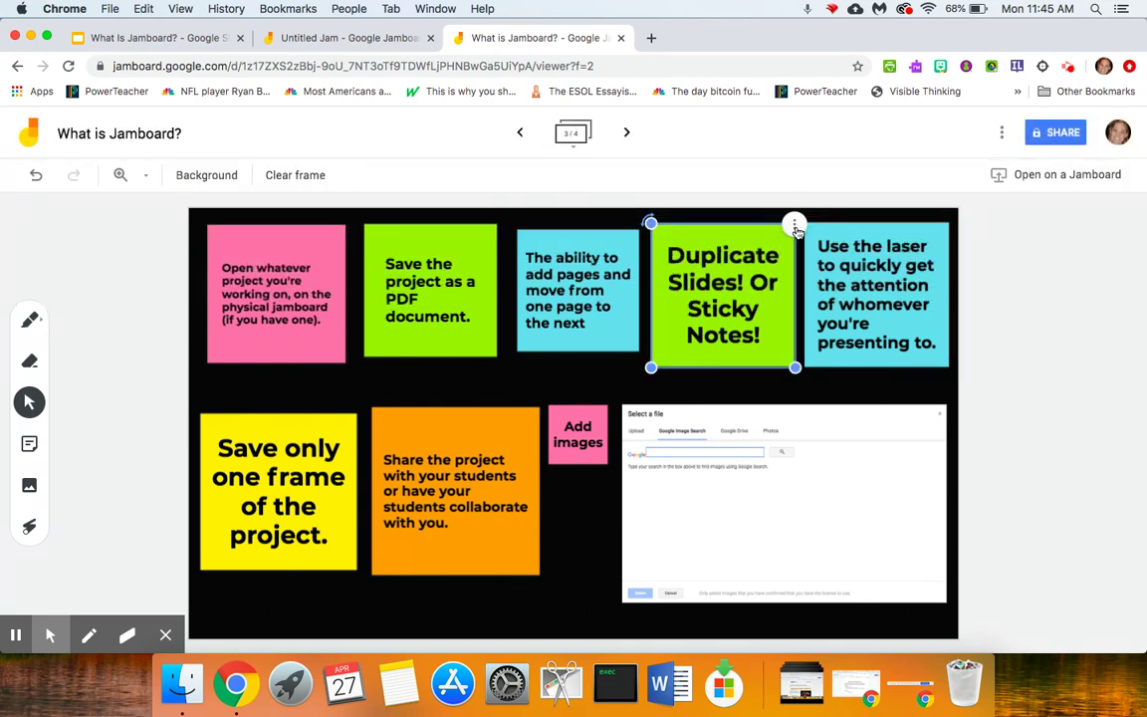
left_click(795, 228)
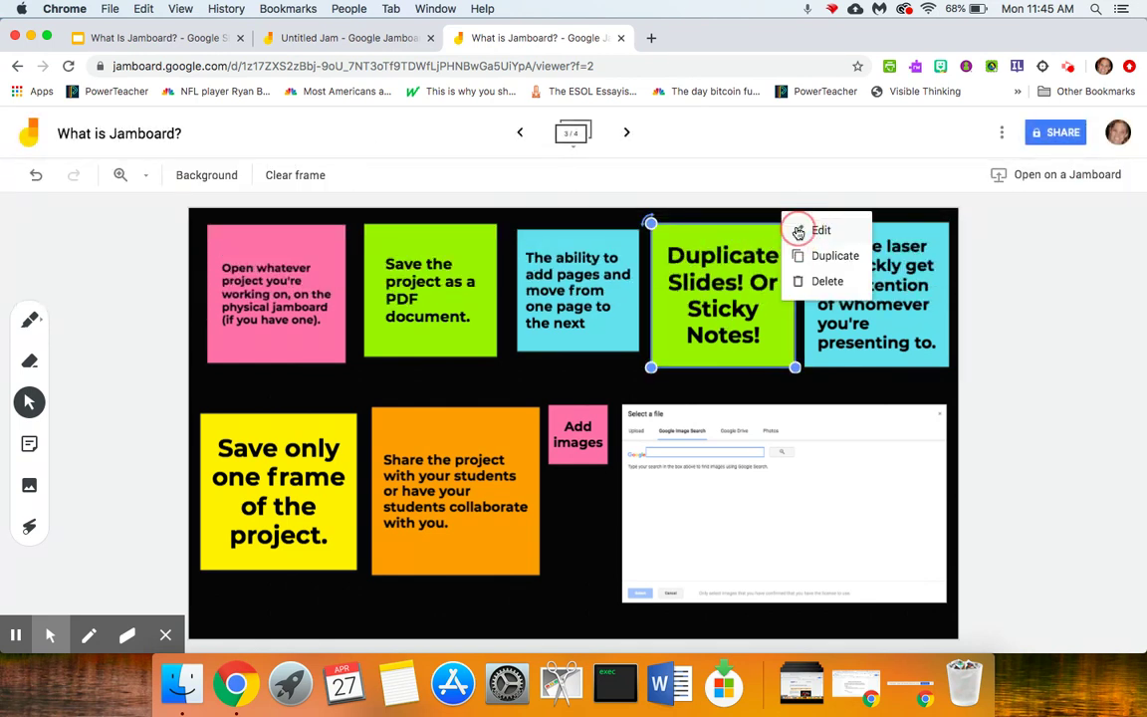
left_click(741, 301)
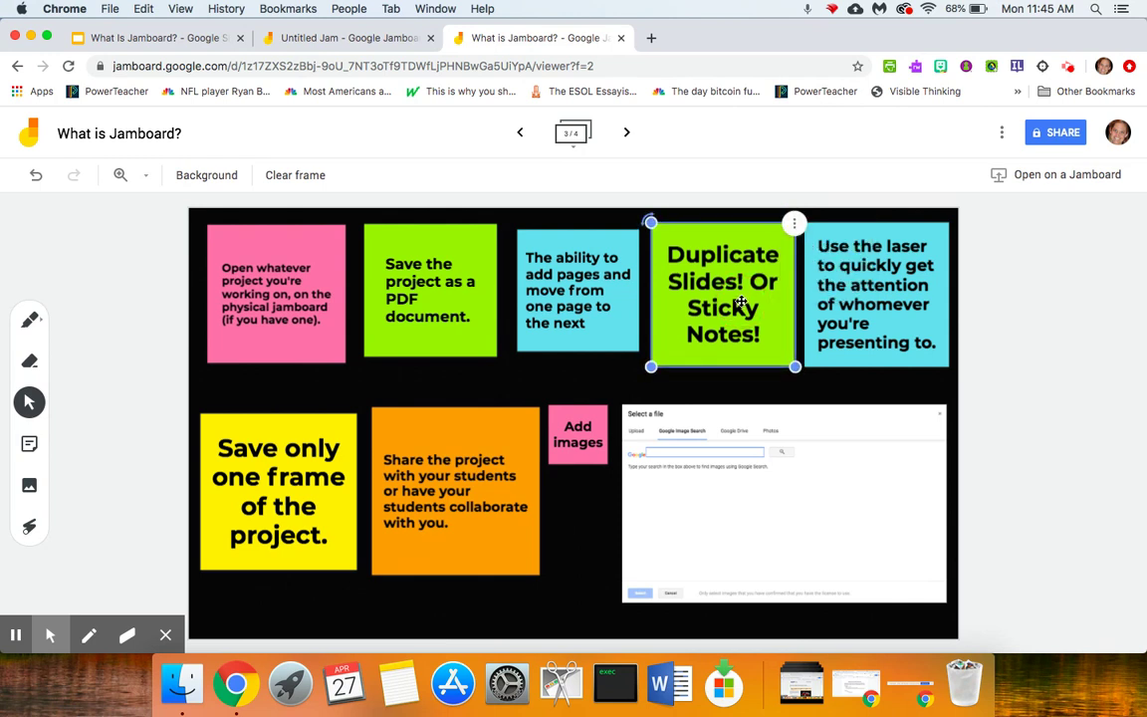
key("Escape")
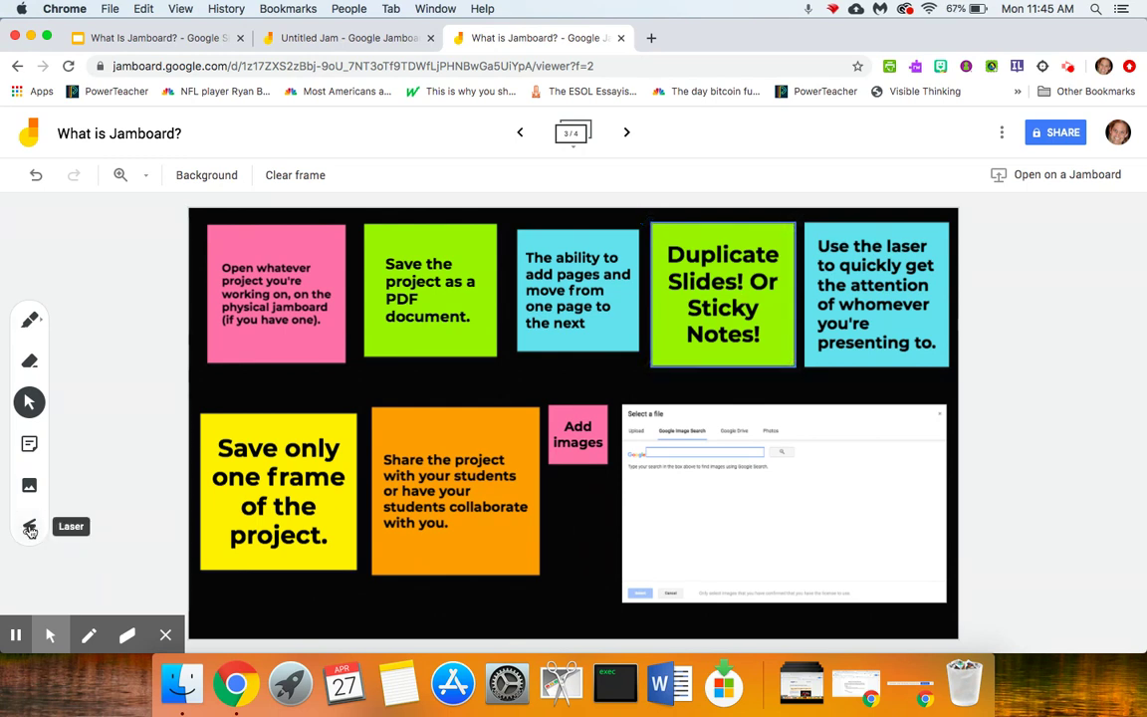
Step: Use the laser pointer to trace a red trail to the Duplicate Slides note
left_click(30, 527)
mouse_move(926, 210)
left_mouse_down()
mouse_move(772, 336)
mouse_move(867, 214)
mouse_move(946, 384)
mouse_move(906, 206)
mouse_move(924, 267)
mouse_move(921, 221)
mouse_move(827, 214)
mouse_move(922, 371)
mouse_move(822, 225)
mouse_move(891, 378)
mouse_move(882, 239)
mouse_move(817, 333)
mouse_move(852, 229)
mouse_move(841, 299)
mouse_move(812, 326)
left_mouse_up()
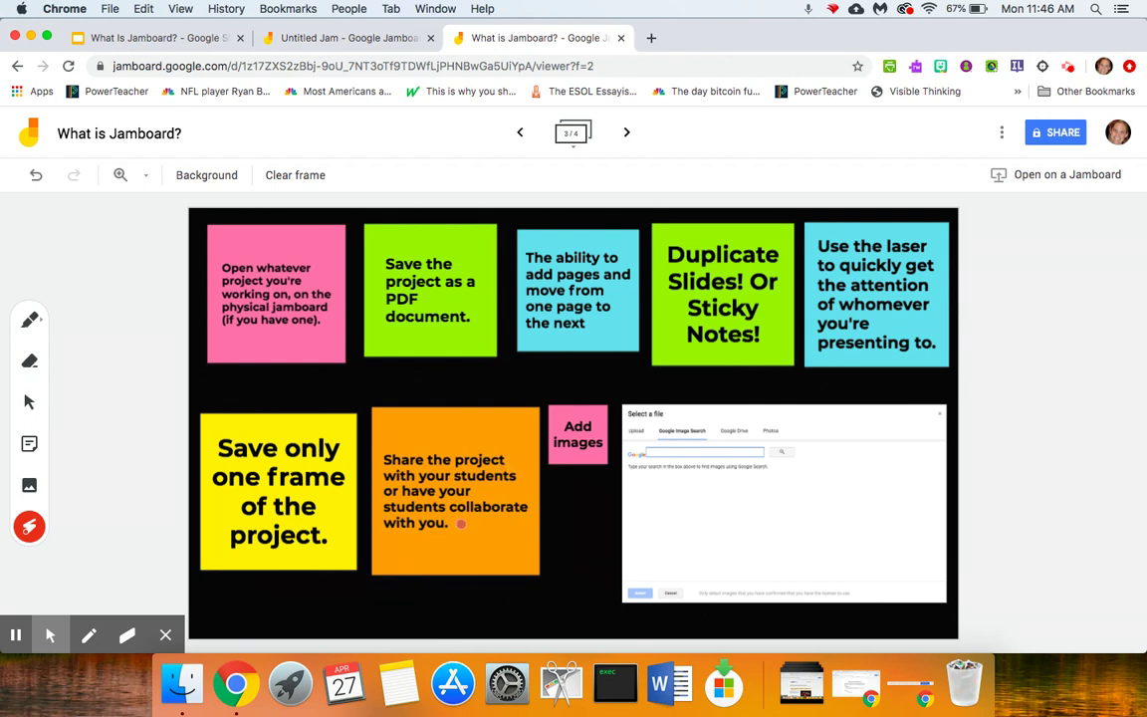
left_click(29, 443)
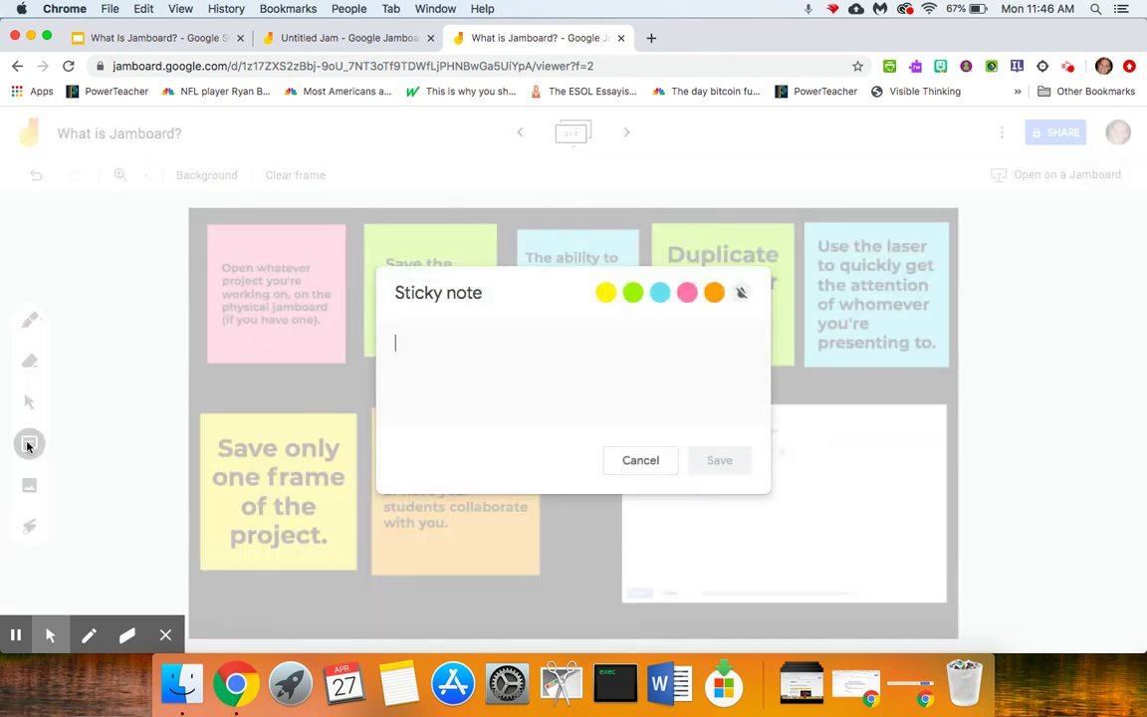
left_click(643, 458)
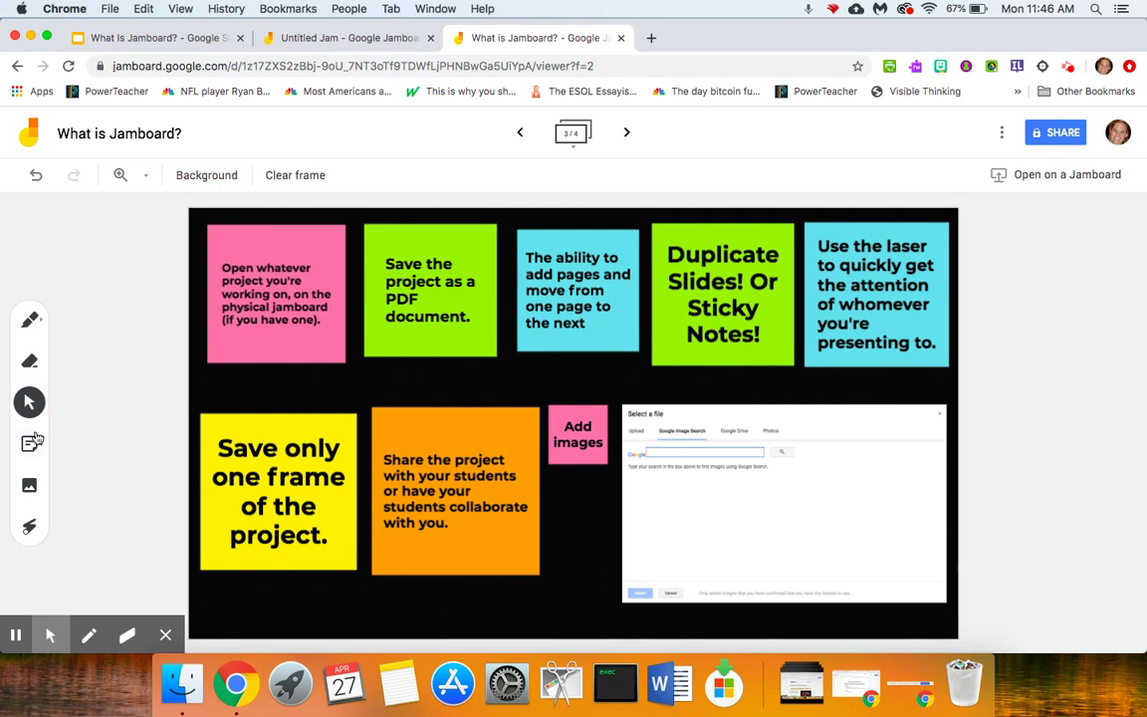
left_click(29, 486)
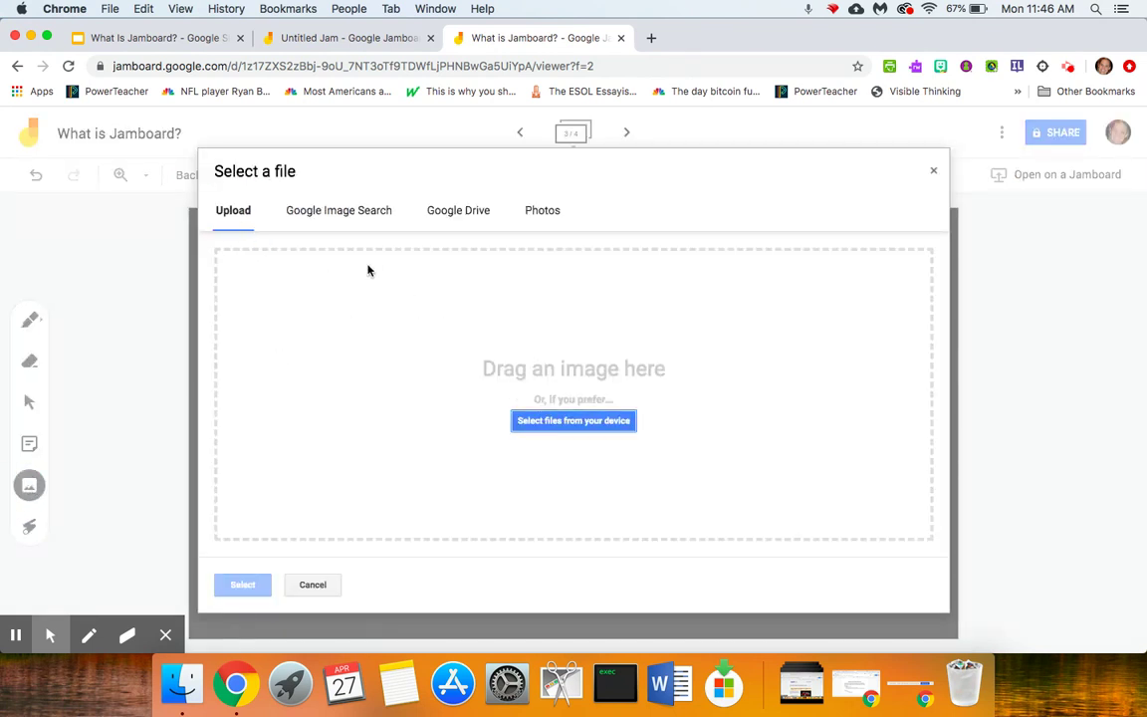
left_click(342, 212)
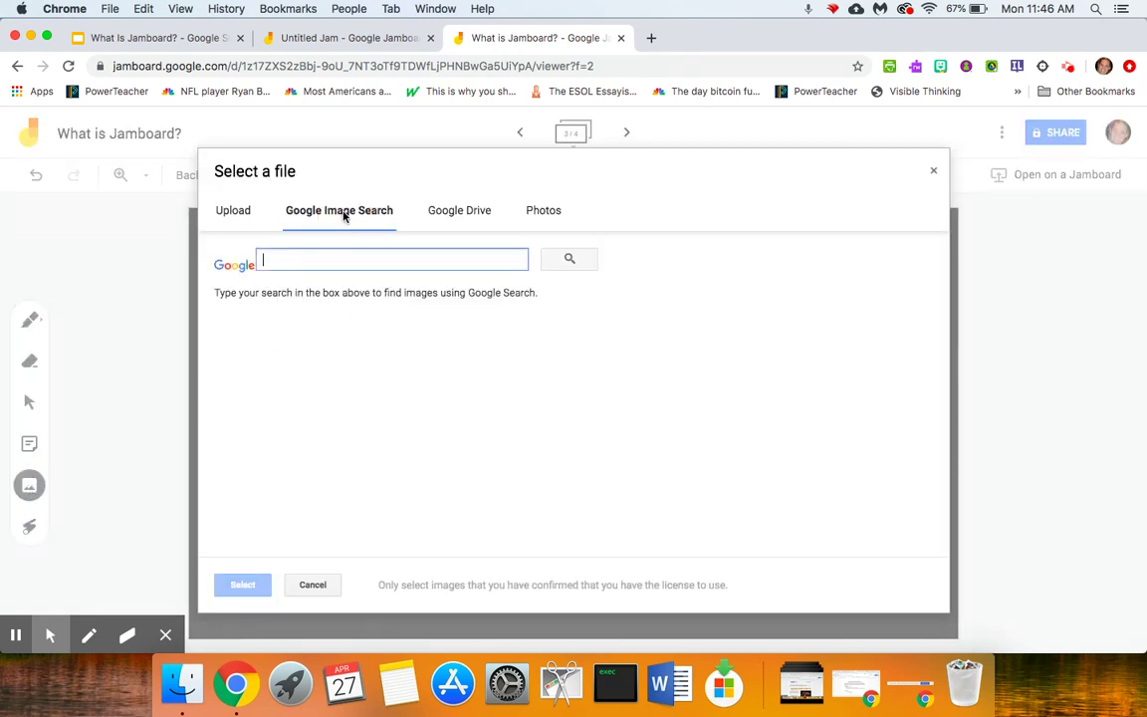
left_click(463, 211)
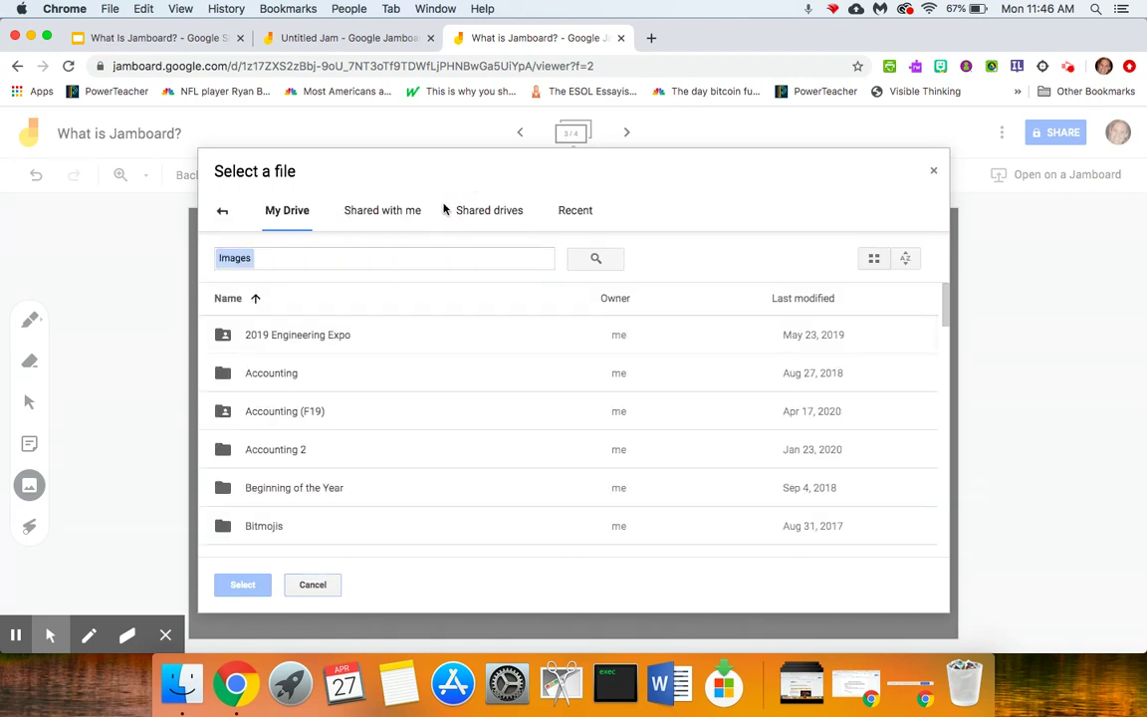
left_click(493, 215)
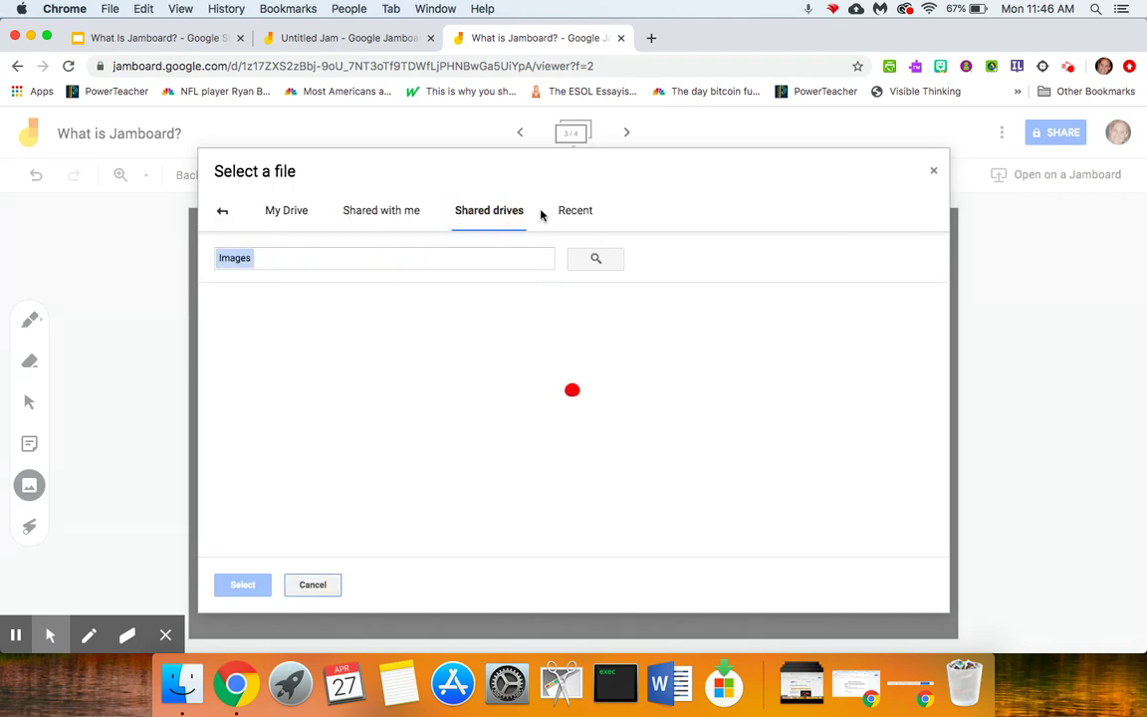
left_click(272, 213)
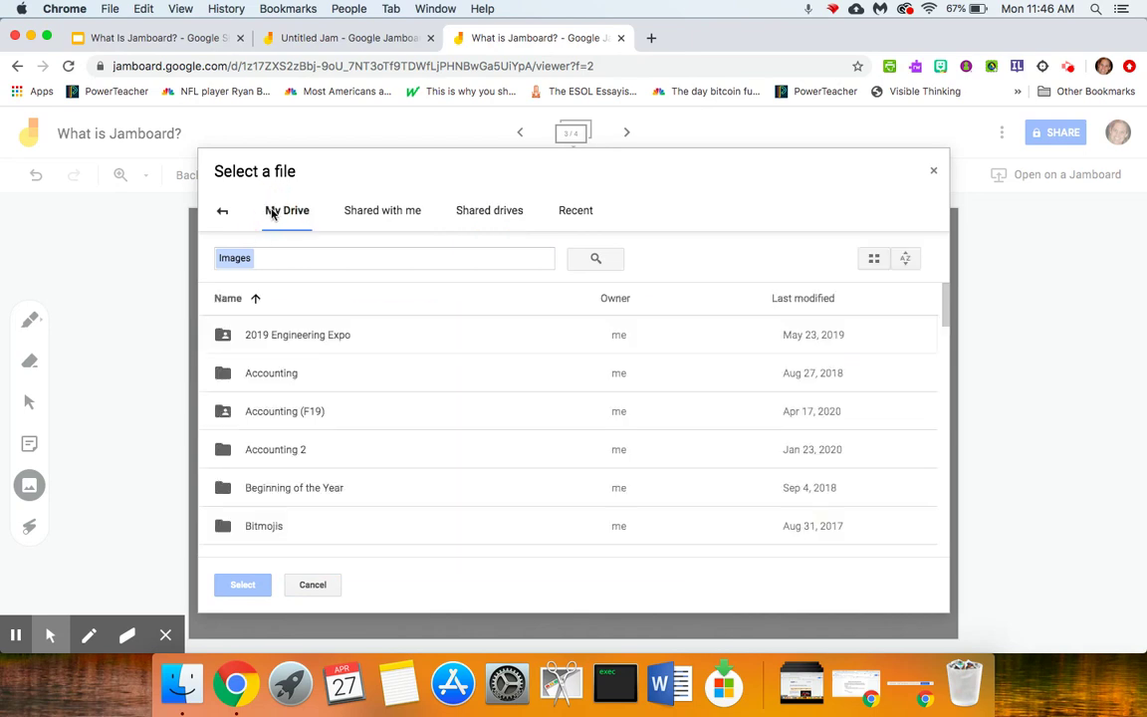
left_click(223, 211)
left_click(543, 212)
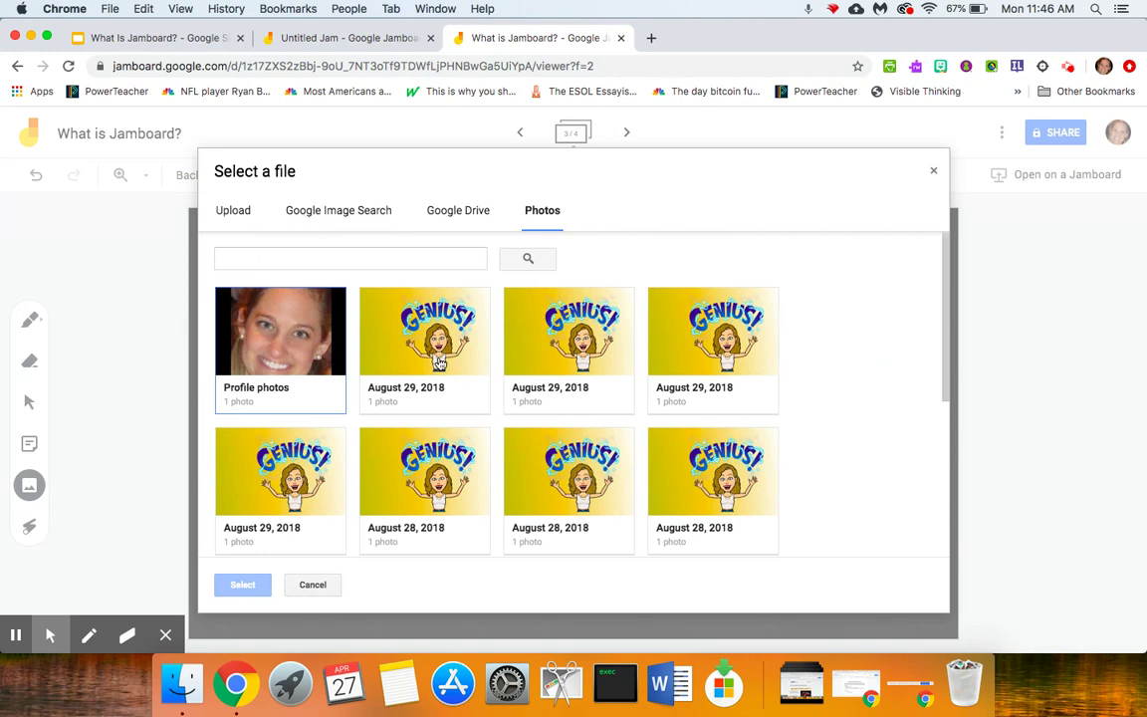
left_click(231, 214)
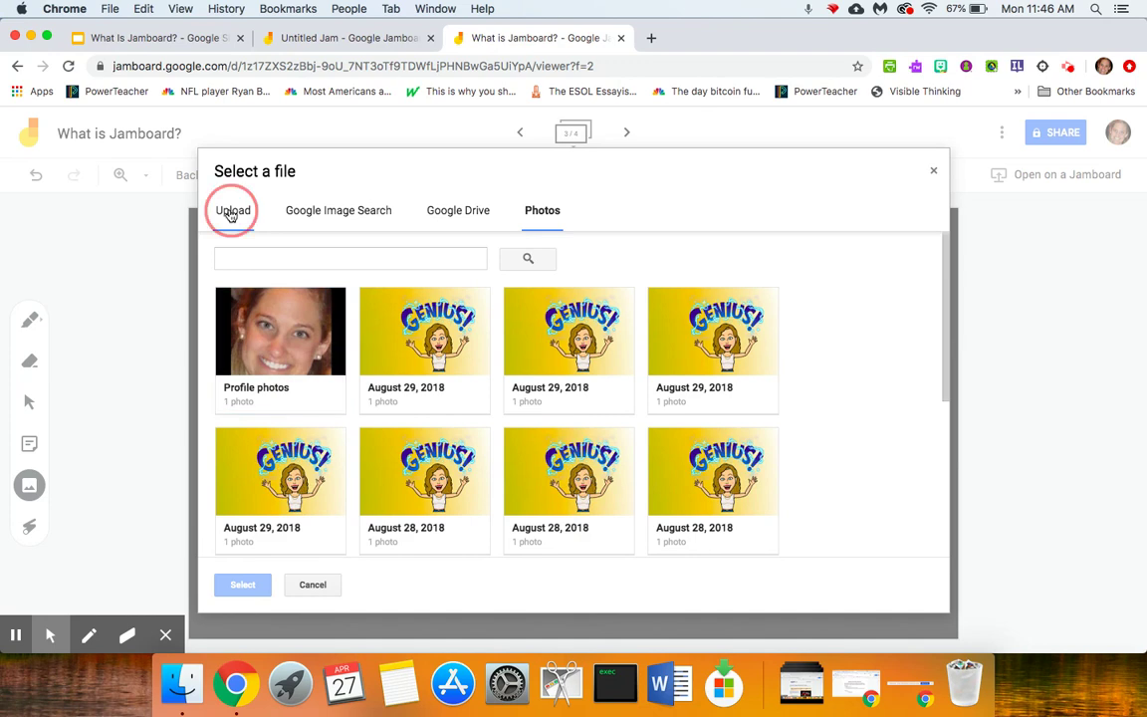
left_click(313, 586)
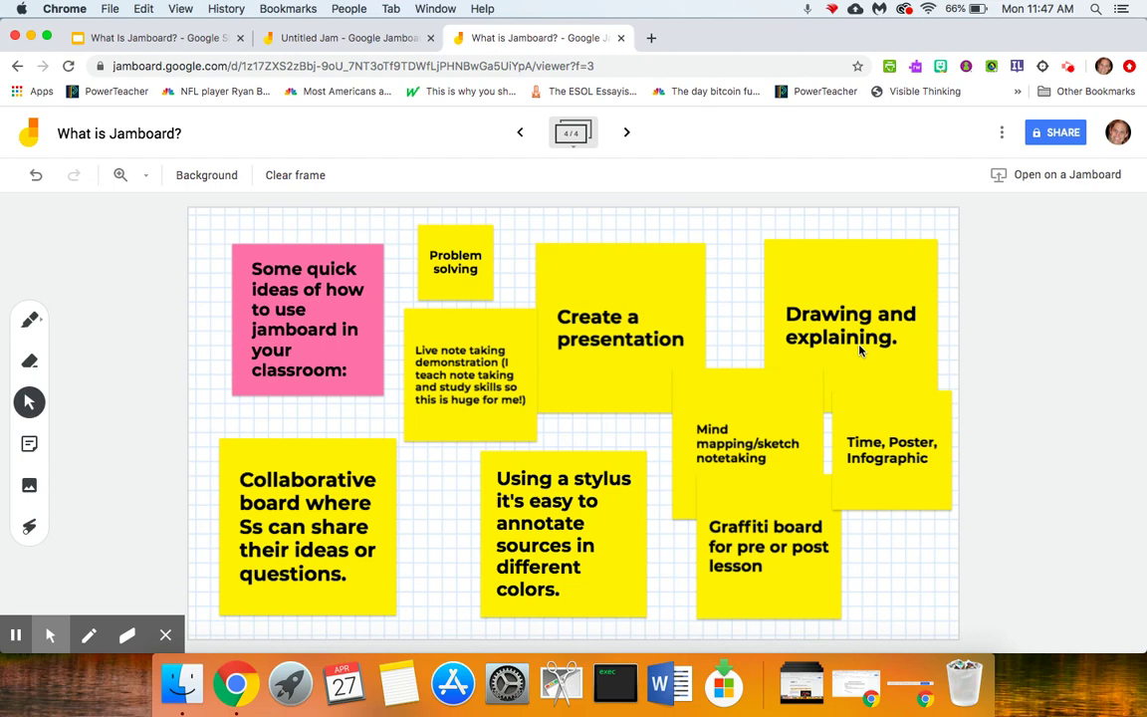
Step: Edit the yellow note to insert 'line' after 'Time' and save it
double_click(865, 448)
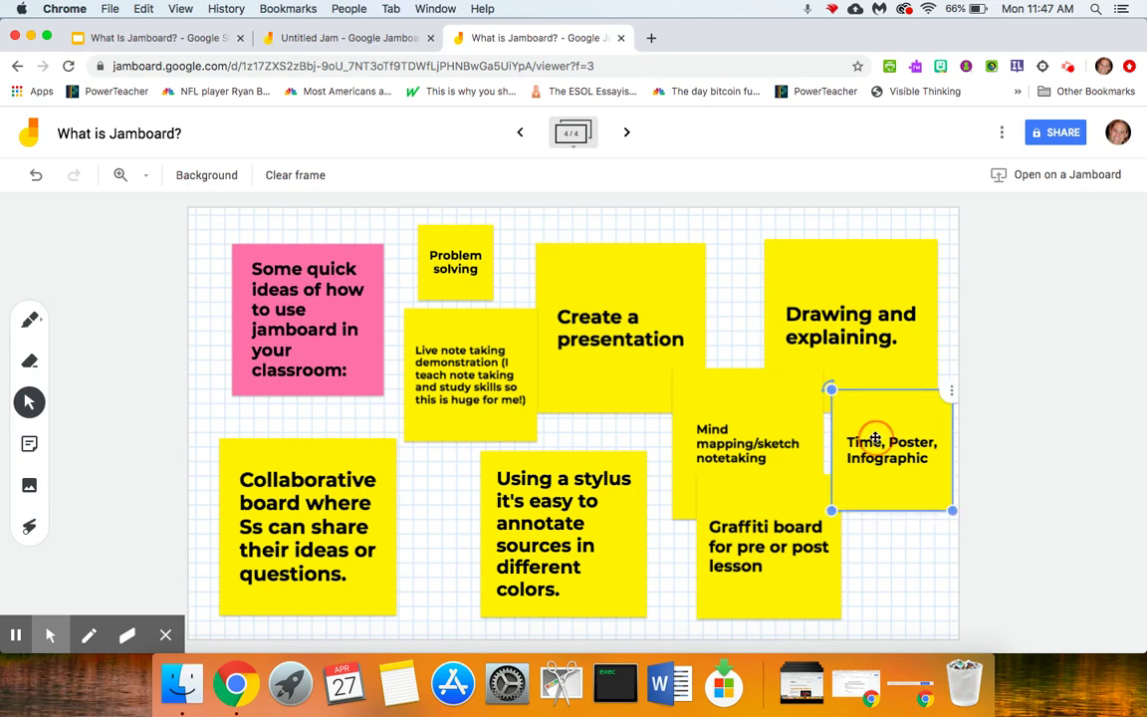
left_click(424, 343)
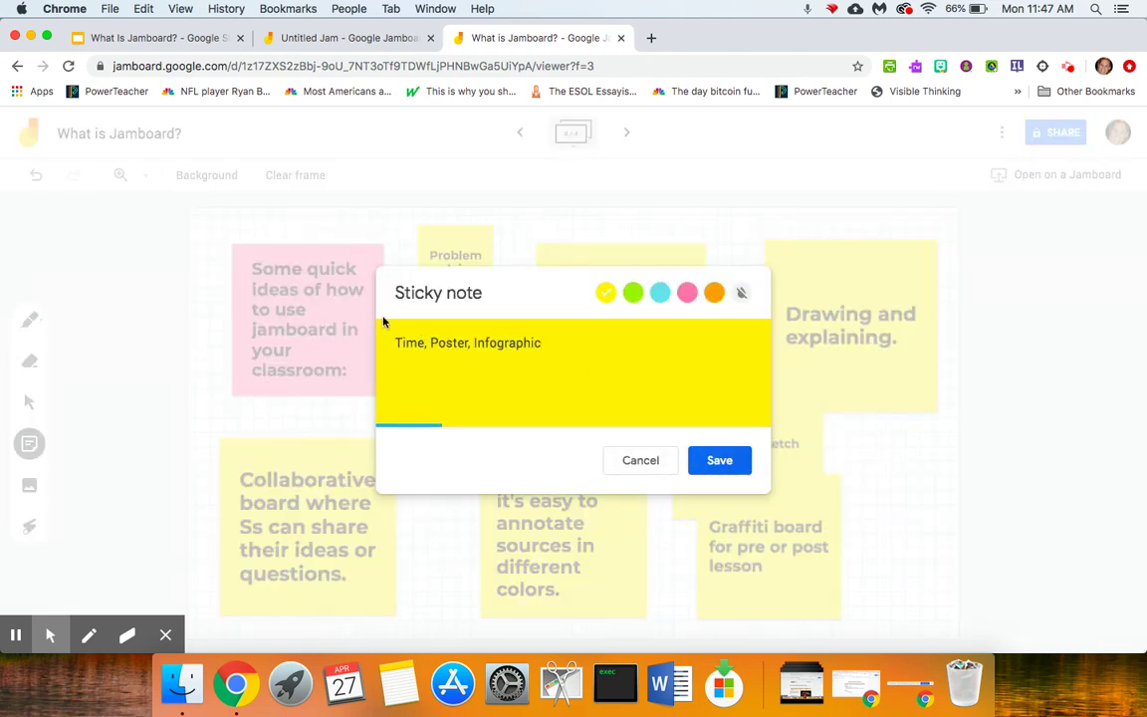
type("line")
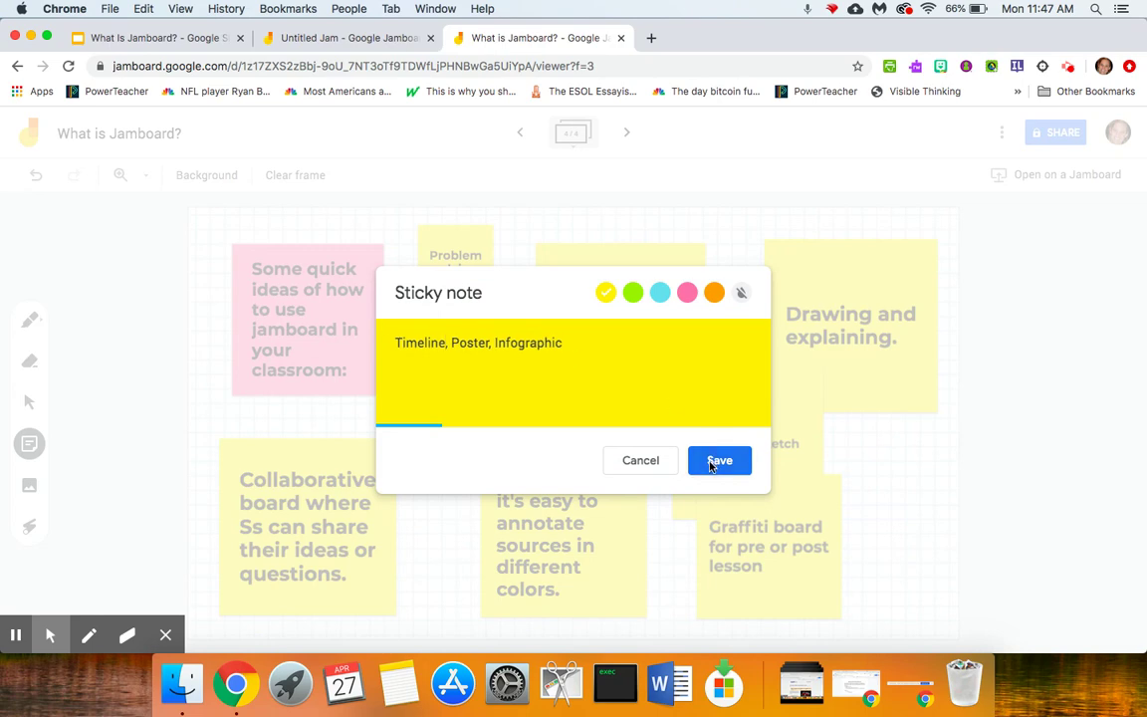
left_click(720, 460)
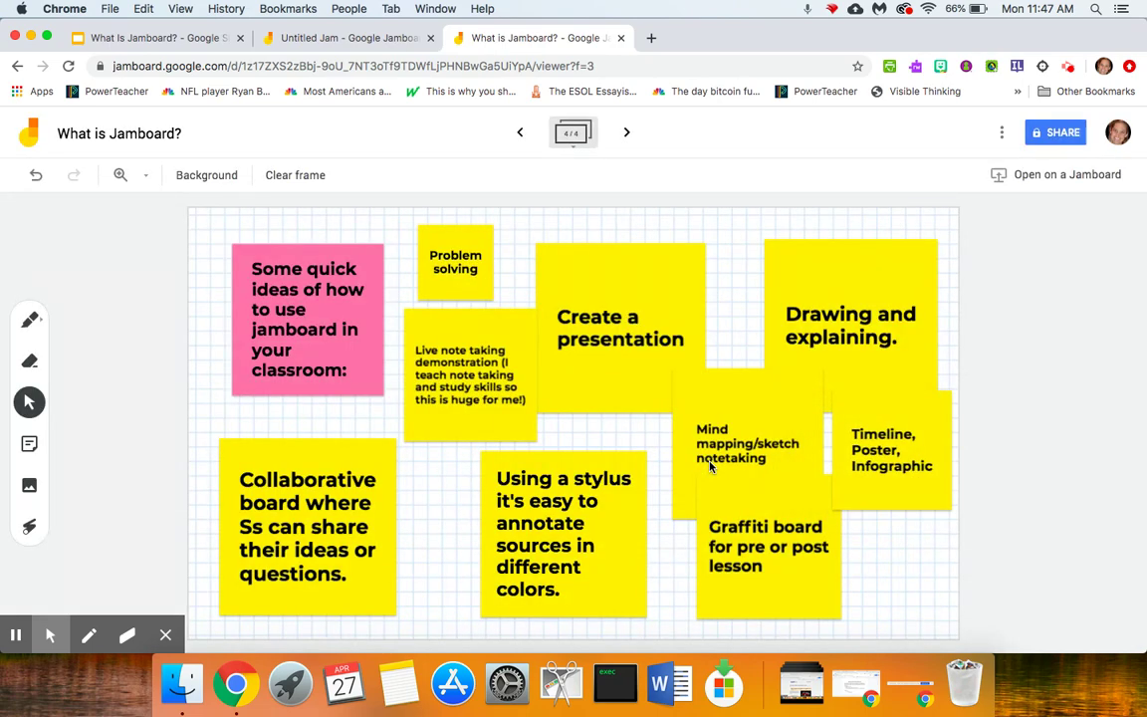